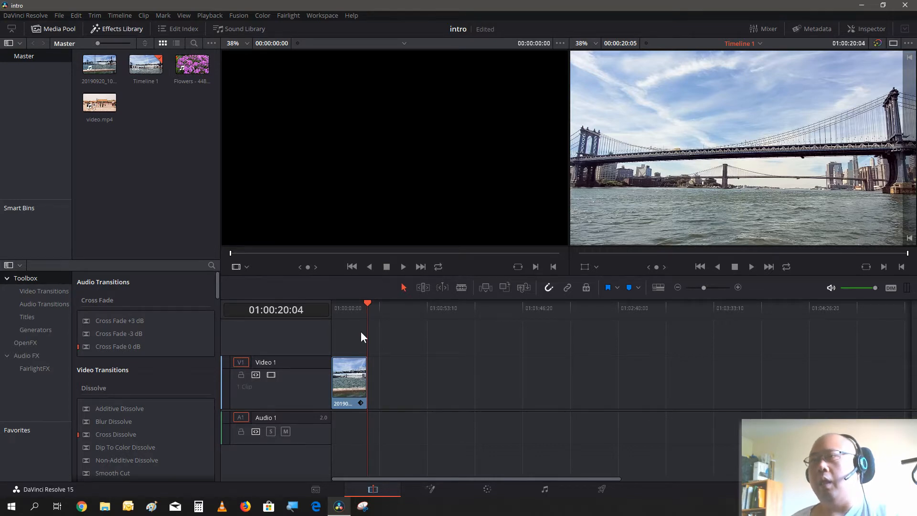
- Play the bridge clip from the start of the timeline to review its current look
{"action": "left_click", "coordinate": [343, 310]}
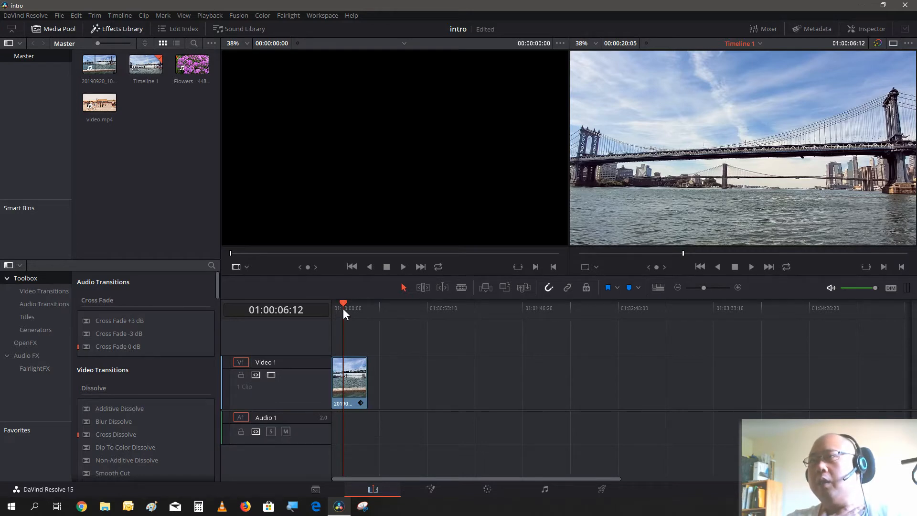
{"action": "key", "text": "Home"}
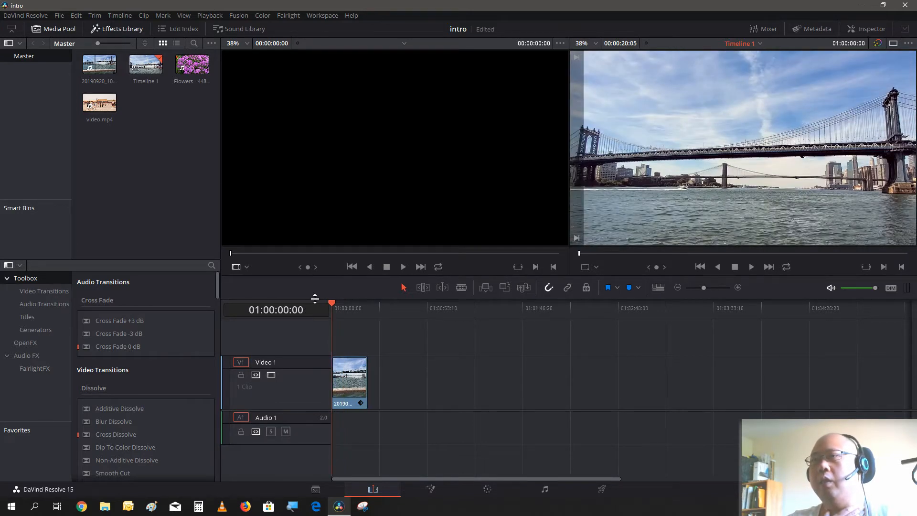
{"action": "left_click", "coordinate": [749, 267]}
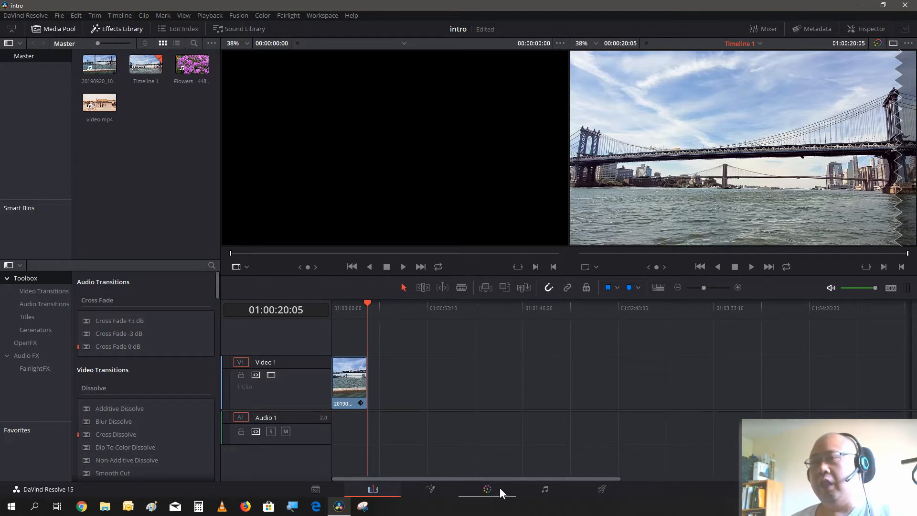
- Switch to color grading and add a serial node after the bridge clip's node 01
{"action": "left_click", "coordinate": [487, 490]}
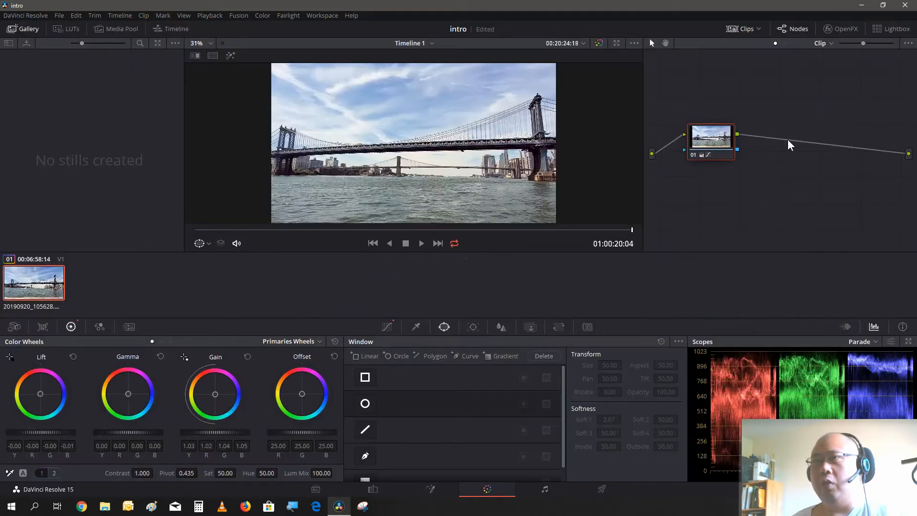
{"action": "right_click", "coordinate": [730, 140]}
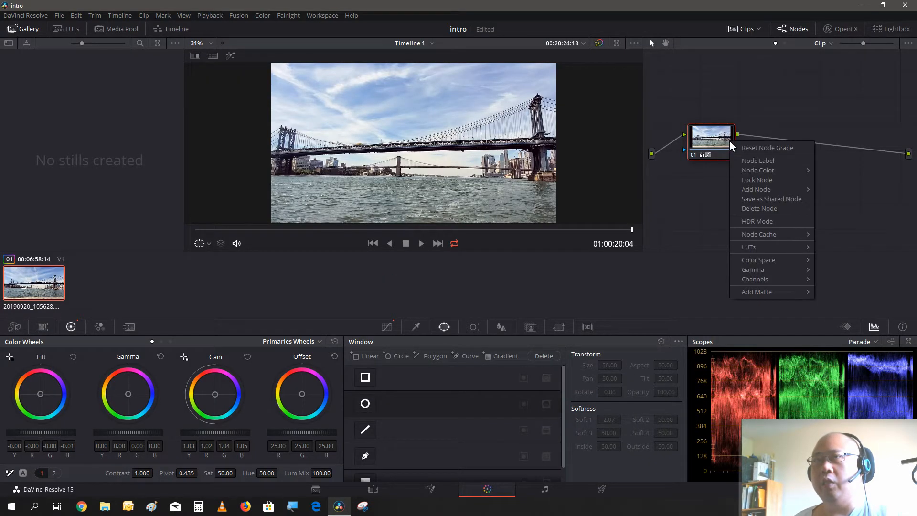
{"action": "mouse_move", "coordinate": [737, 171]}
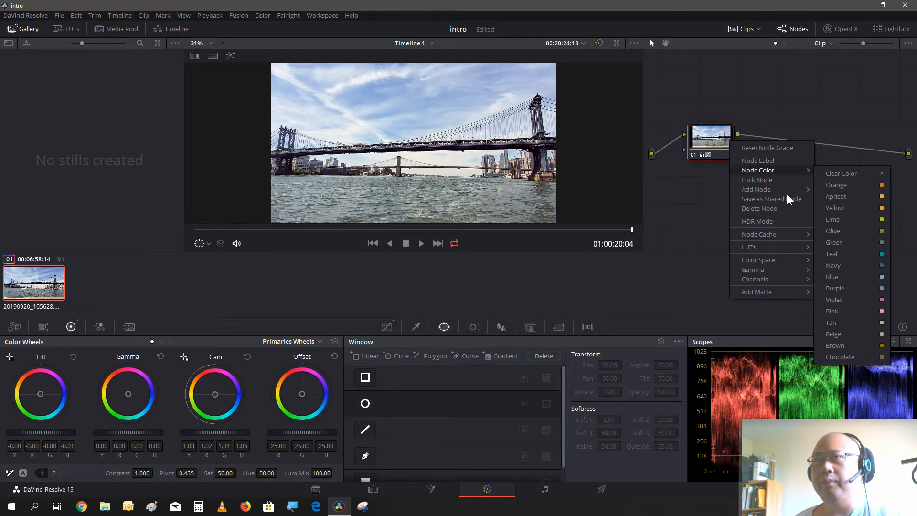
{"action": "mouse_move", "coordinate": [764, 189]}
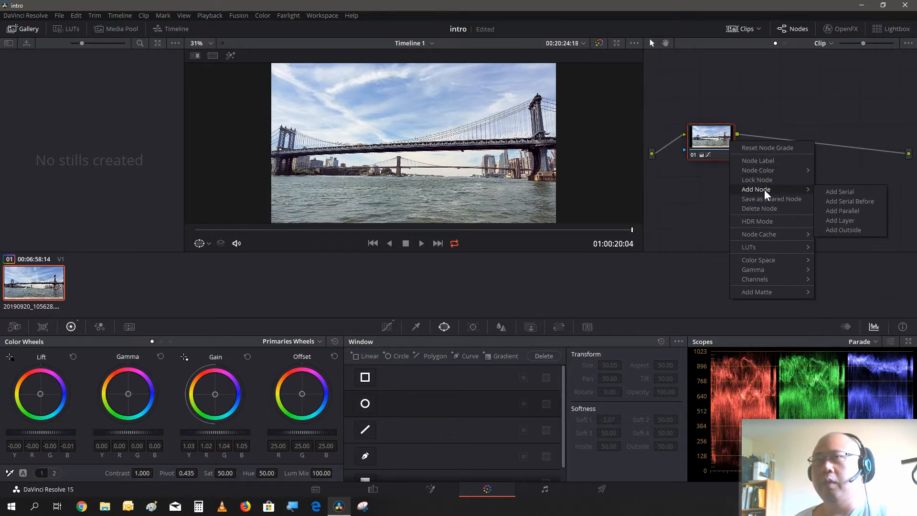
{"action": "left_click", "coordinate": [839, 192]}
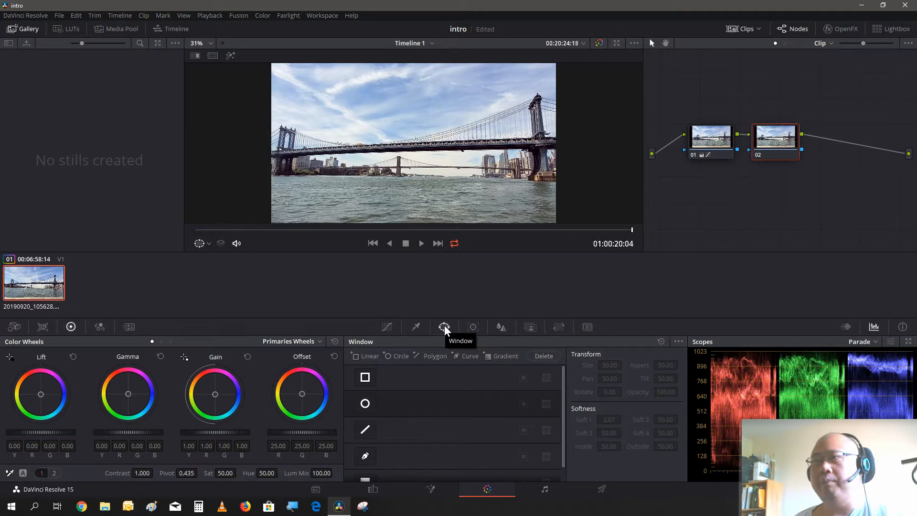
- Add a rectangular power window on node 02 and reshape it to cover the full width of the water below the bridge
{"action": "left_click", "coordinate": [364, 379]}
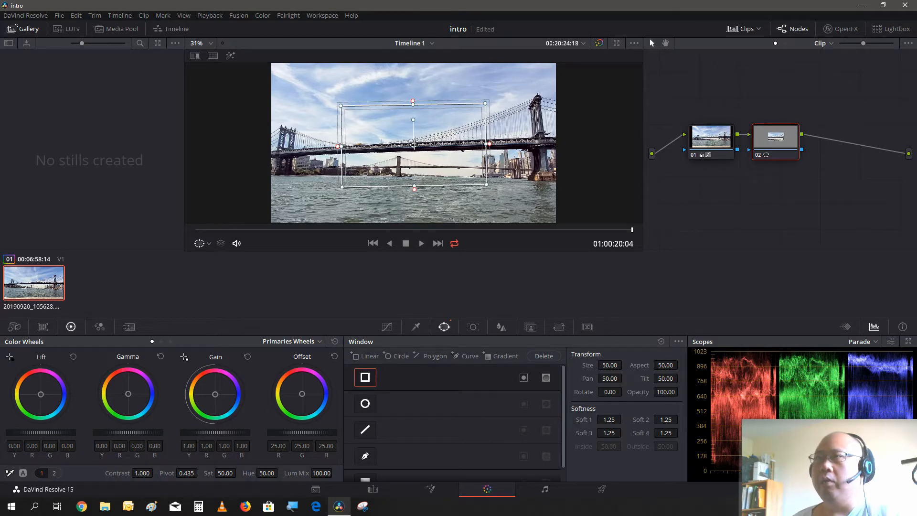
{"action": "left_click_drag", "start_coordinate": [414, 145], "coordinate": [383, 213]}
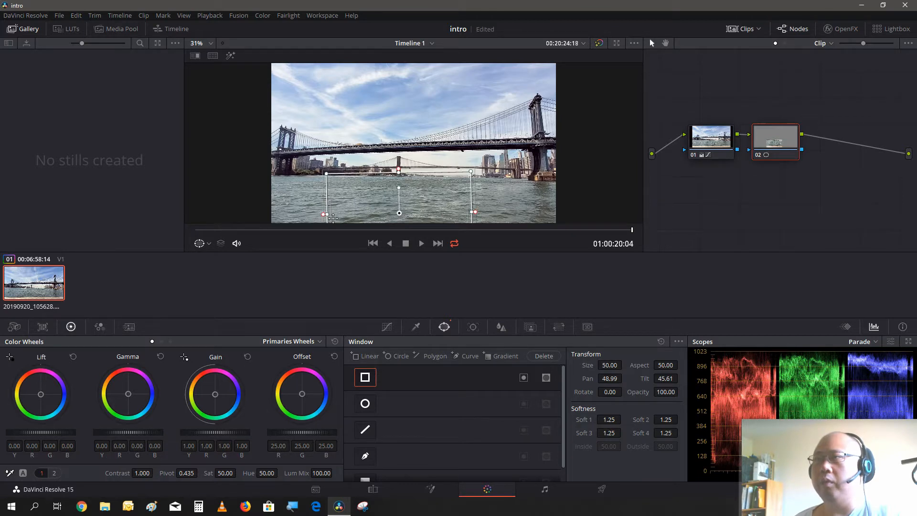
{"action": "left_click_drag", "start_coordinate": [328, 217], "coordinate": [264, 215]}
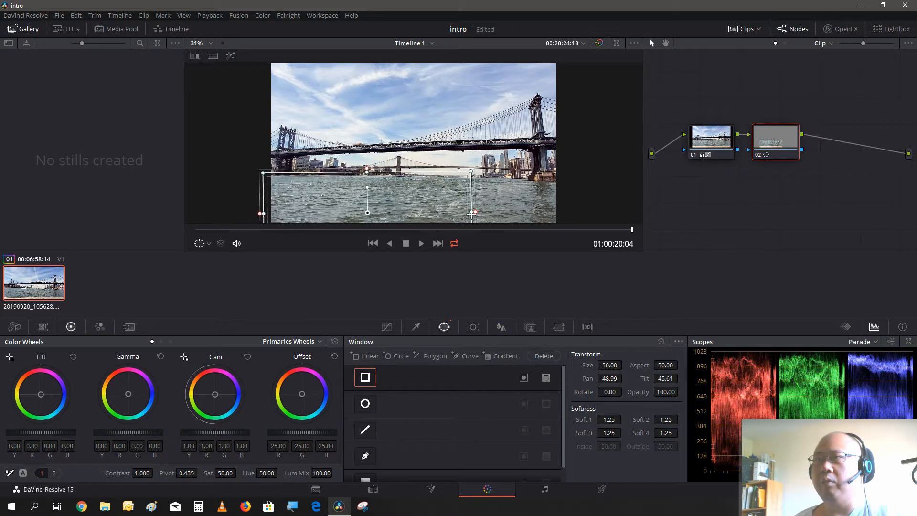
{"action": "left_click_drag", "start_coordinate": [473, 215], "coordinate": [572, 222]}
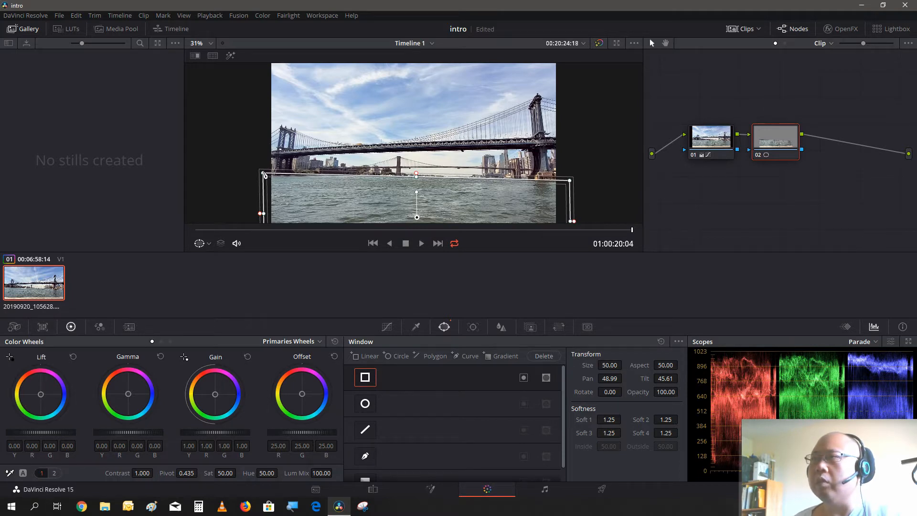
{"action": "left_click_drag", "start_coordinate": [263, 174], "coordinate": [265, 178]}
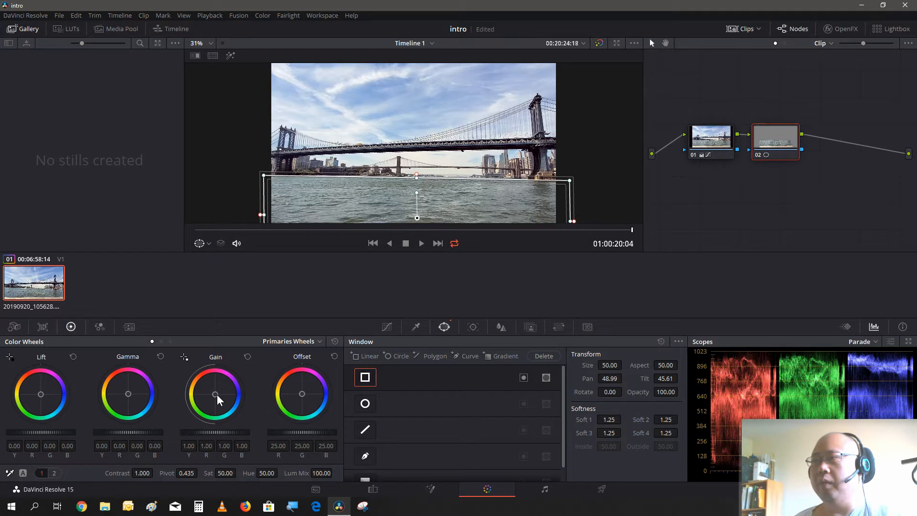
- Shift the masked water's Gain toward blue, about 0.95 red and 1.10 blue, and check the grade during playback and on node 02
{"action": "left_click_drag", "start_coordinate": [214, 395], "coordinate": [218, 400]}
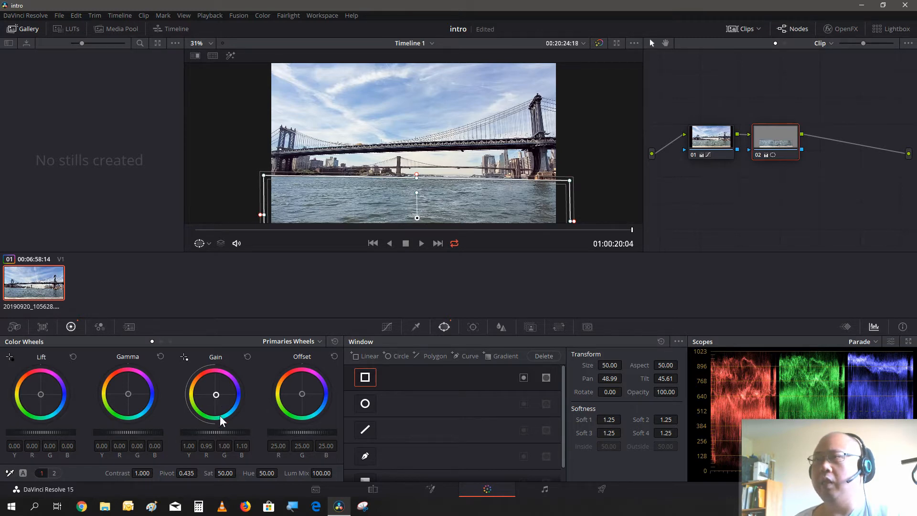
{"action": "left_click", "coordinate": [422, 243]}
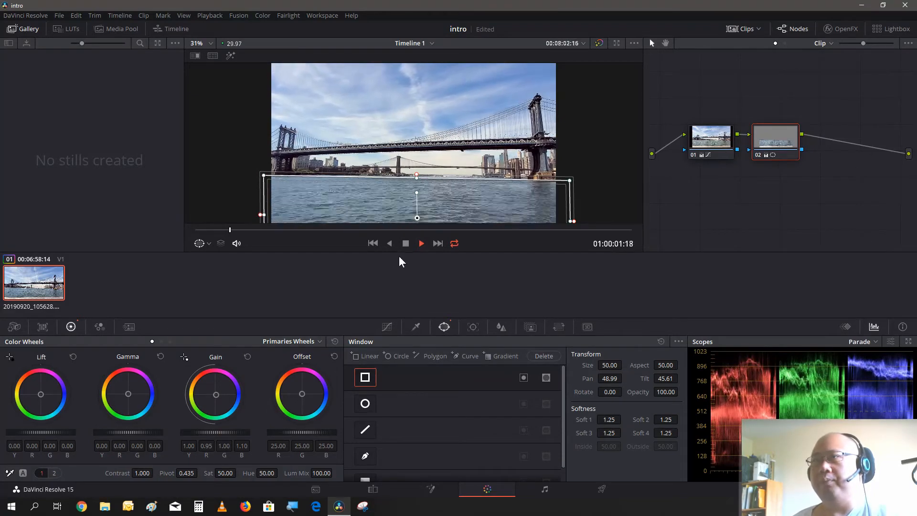
{"action": "left_click", "coordinate": [405, 244]}
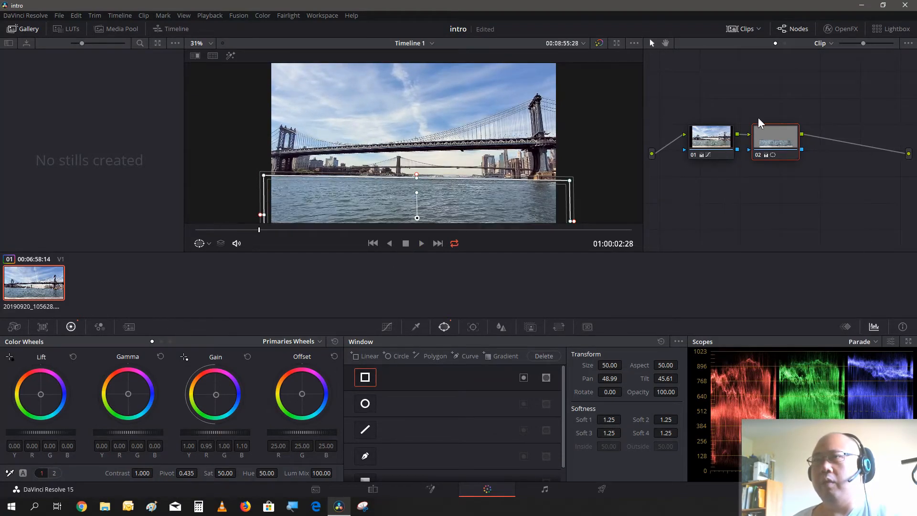
{"action": "left_click", "coordinate": [760, 154]}
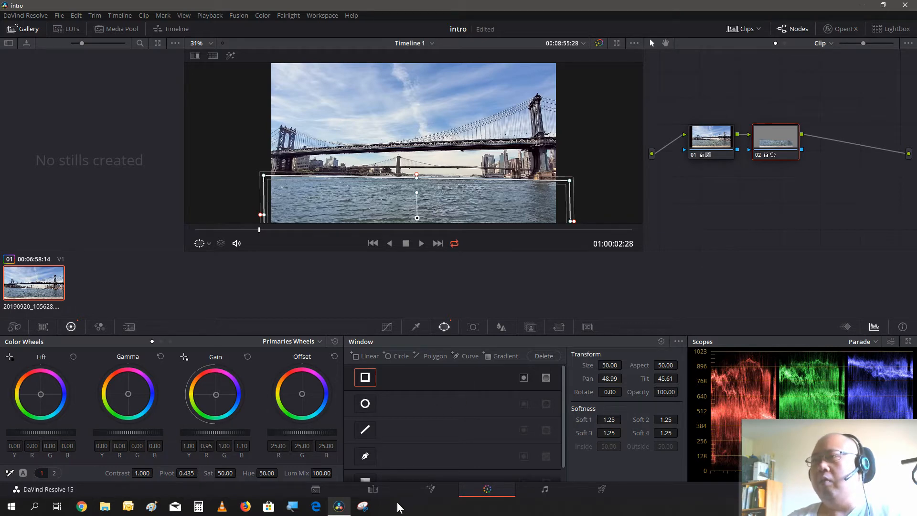
- Return to editing, place the Flowers clip on Video 1 after the bridge clip at about 01:00:42:28, and preview it
{"action": "left_click", "coordinate": [373, 489]}
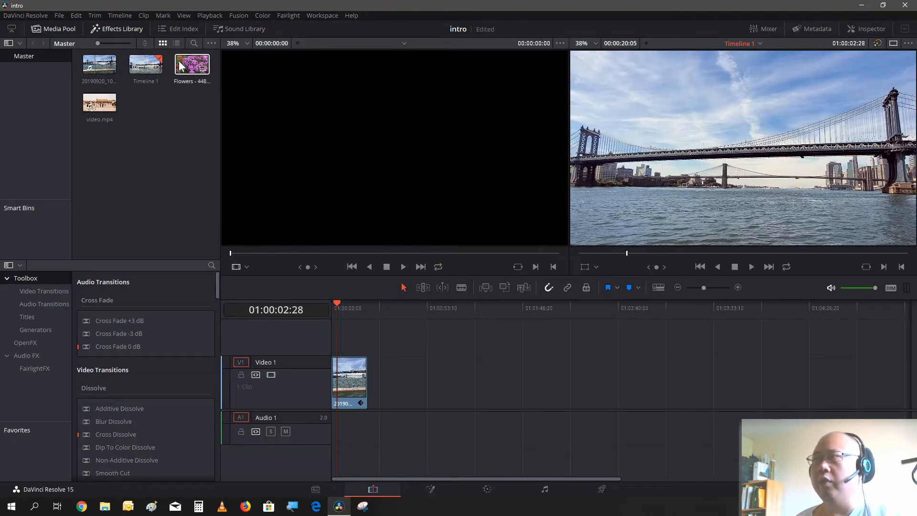
{"action": "left_click_drag", "start_coordinate": [180, 65], "coordinate": [415, 409]}
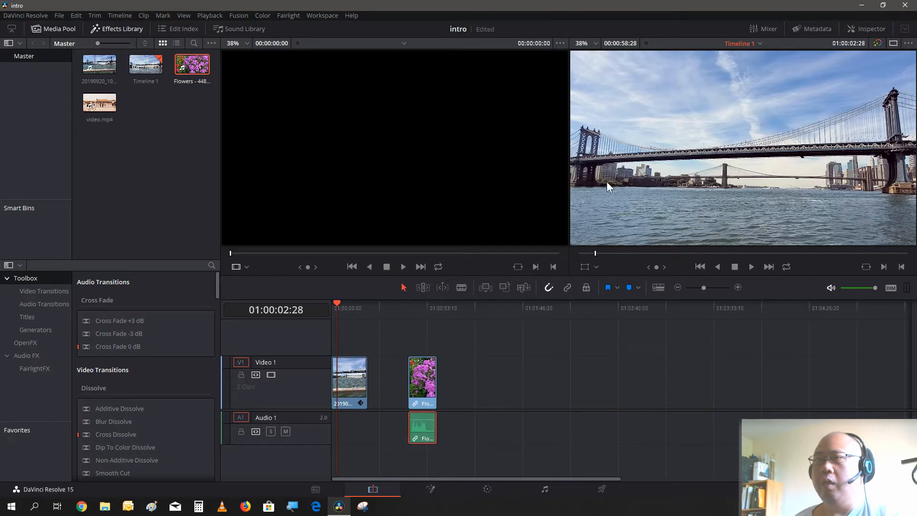
{"action": "left_click", "coordinate": [413, 303]}
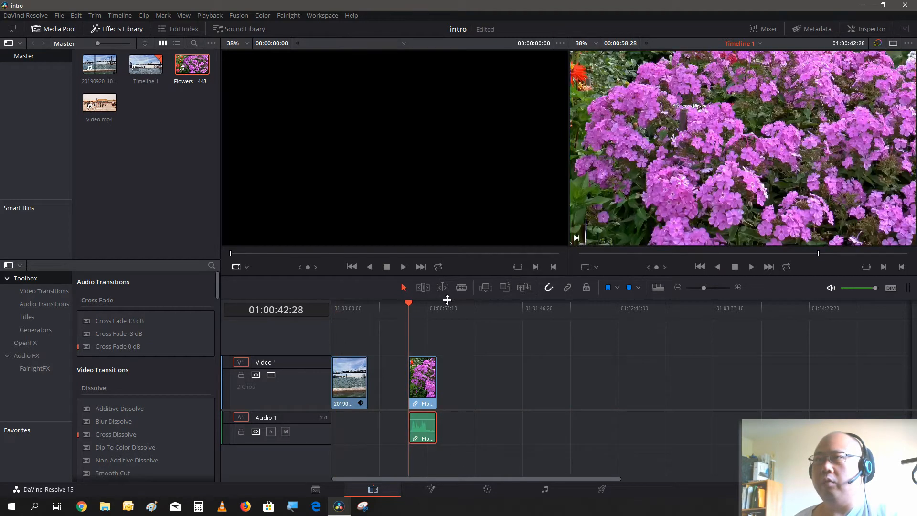
{"action": "left_click", "coordinate": [751, 267]}
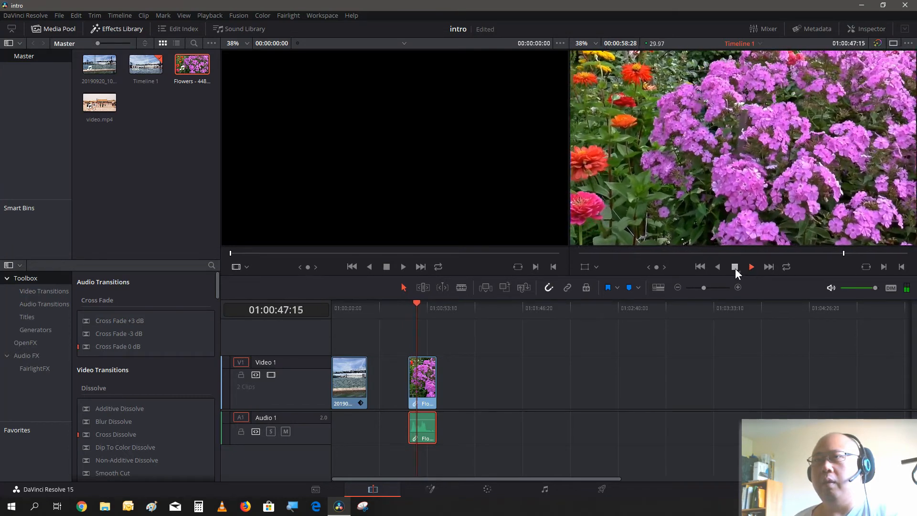
{"action": "left_click", "coordinate": [734, 267]}
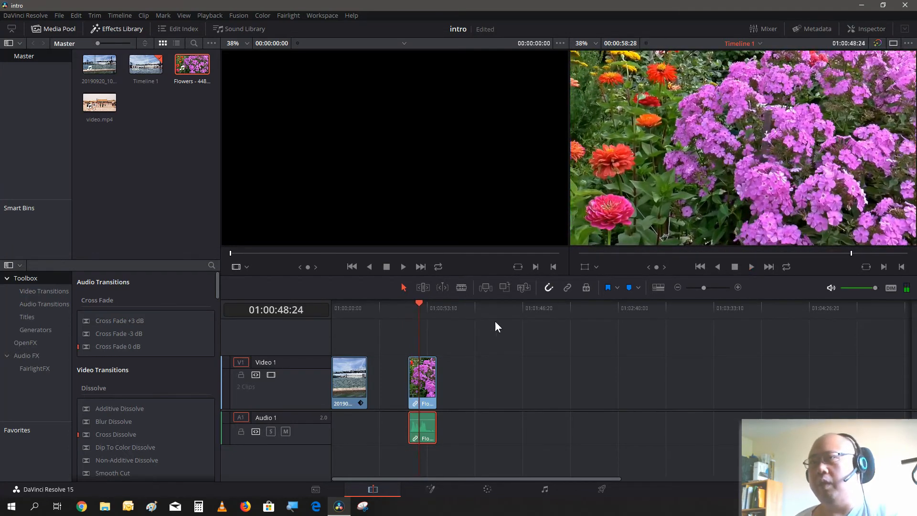
- Delete only the audio part of the Flowers clip from the timeline and play the remaining footage to the end
{"action": "right_click", "coordinate": [428, 435]}
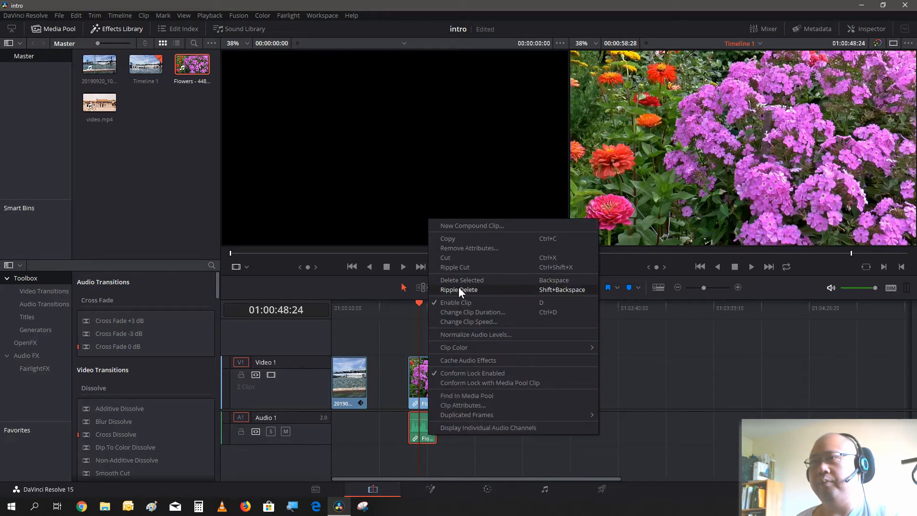
{"action": "left_click", "coordinate": [471, 282]}
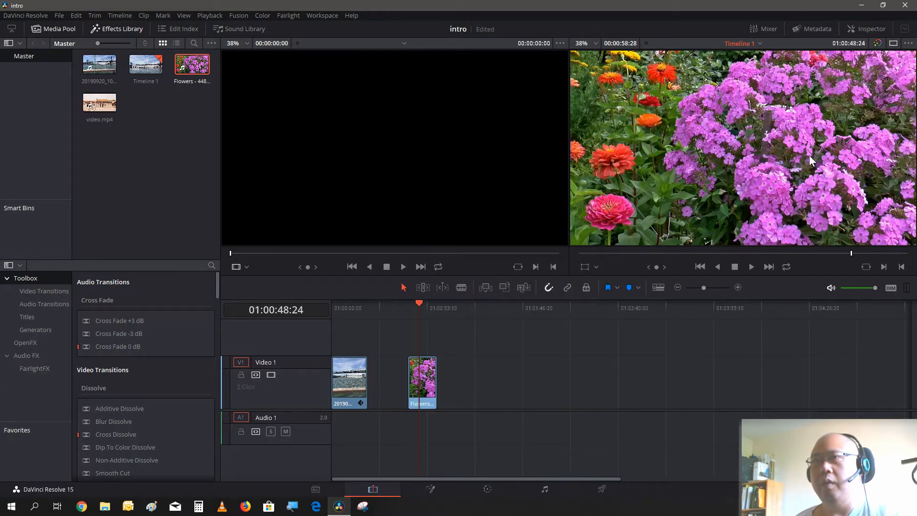
{"action": "left_click", "coordinate": [756, 266]}
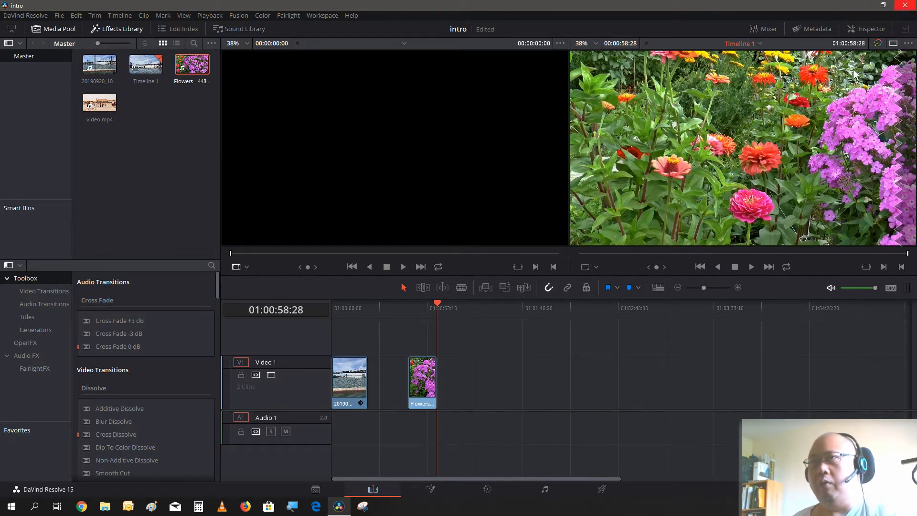
- Switch to color grading, add a serial node after node 01 of the Flowers clip, and play through to a frame showing red flowers
{"action": "left_click", "coordinate": [487, 489]}
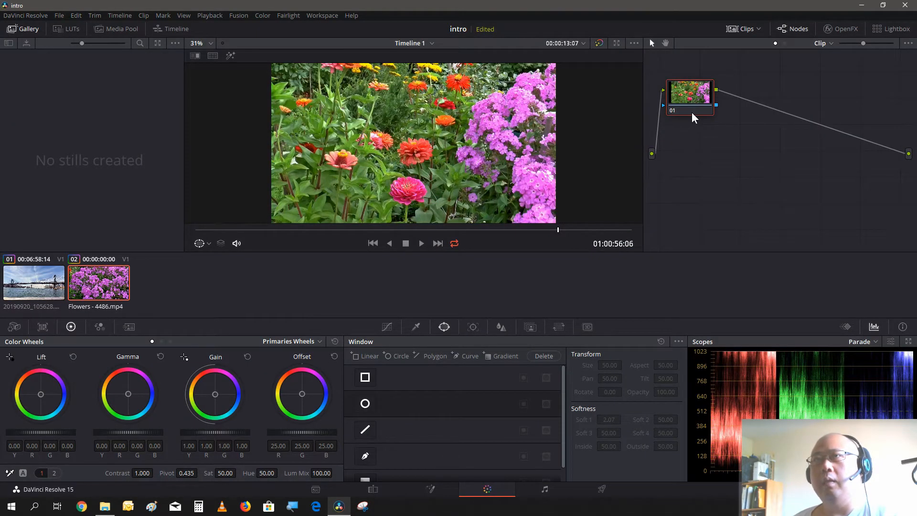
{"action": "right_click", "coordinate": [695, 88]}
{"action": "mouse_move", "coordinate": [756, 137]}
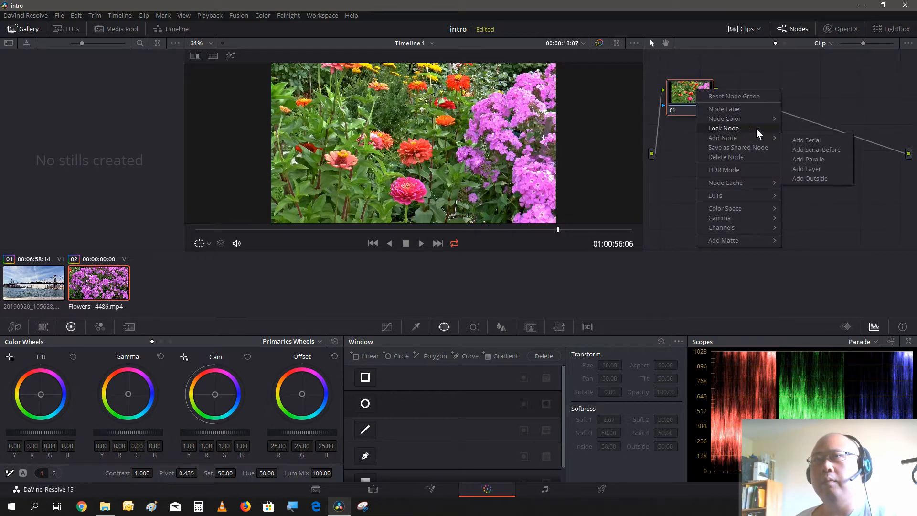
{"action": "left_click", "coordinate": [793, 140]}
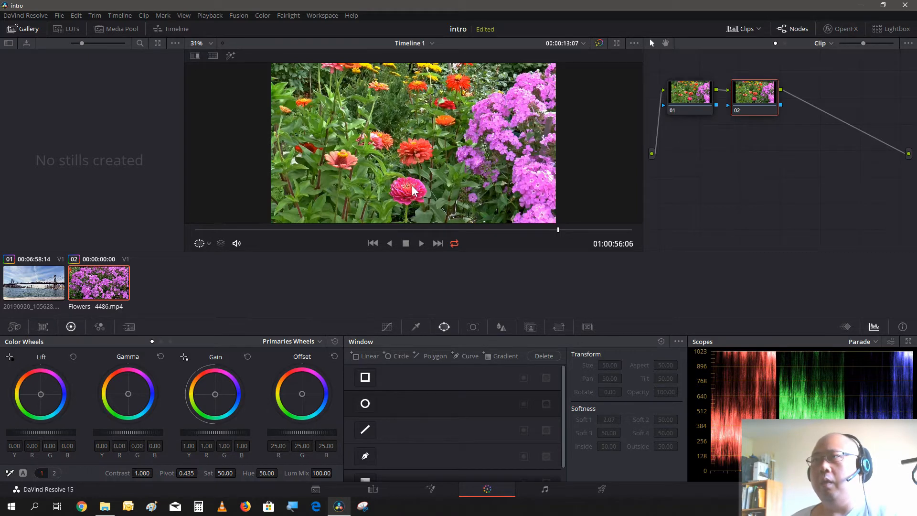
{"action": "left_click", "coordinate": [421, 247]}
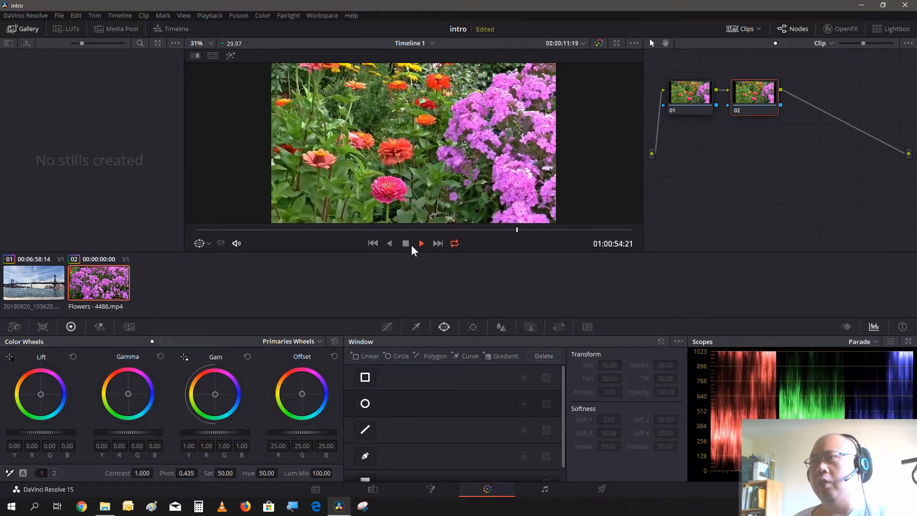
{"action": "left_click", "coordinate": [405, 242]}
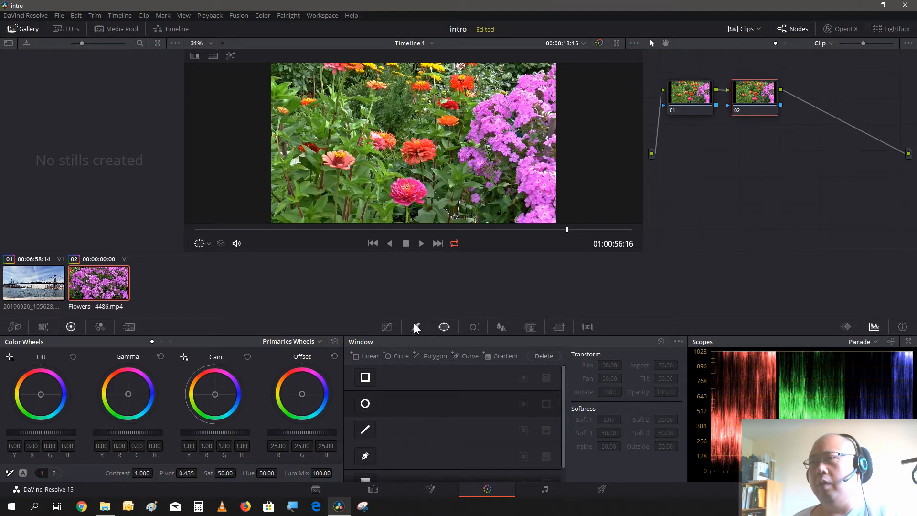
- Turn the red flowers pink on node 02 with the red range of the Hue Vs Hue curve, rotating the hue about 82 at input hue 293.6
{"action": "left_click", "coordinate": [387, 327]}
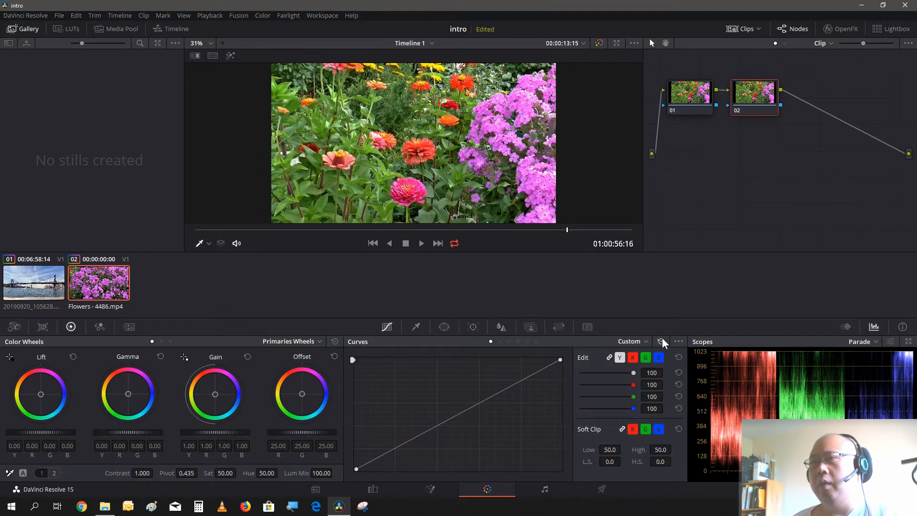
{"action": "left_click", "coordinate": [644, 341]}
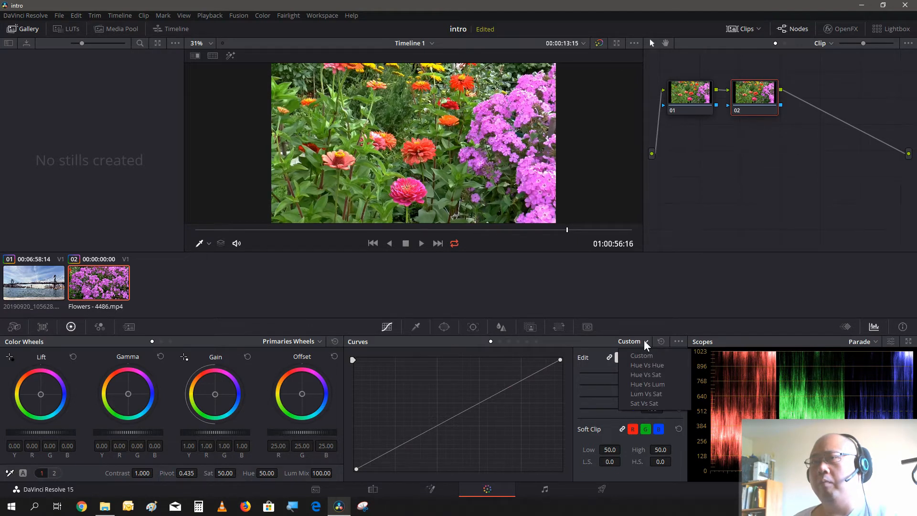
{"action": "left_click", "coordinate": [644, 365]}
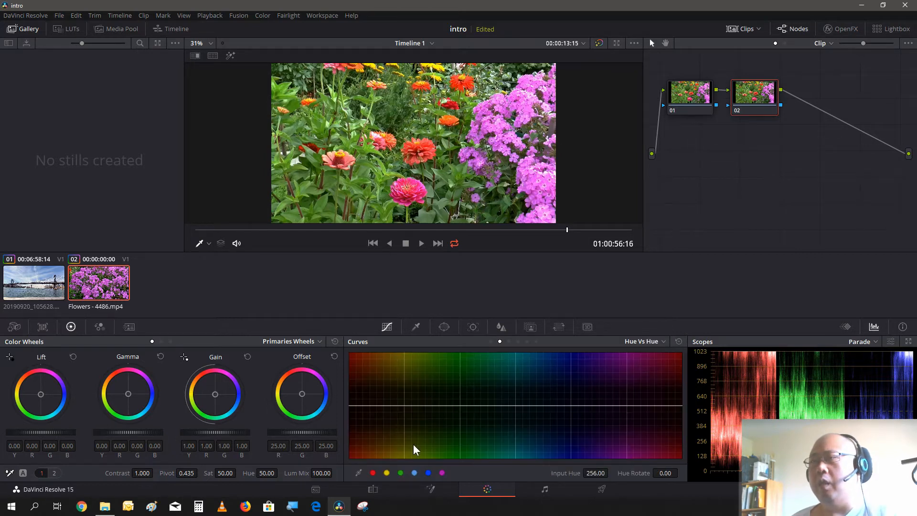
{"action": "left_click", "coordinate": [372, 472]}
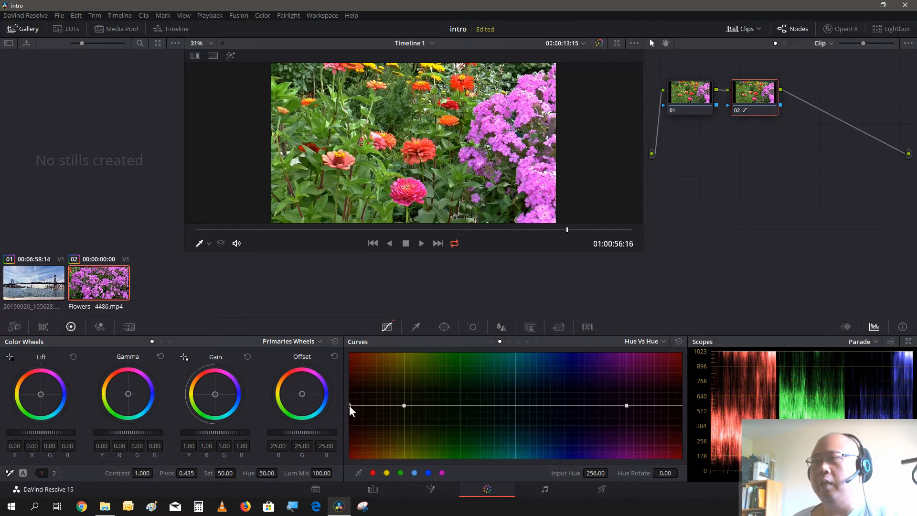
{"action": "left_click_drag", "start_coordinate": [348, 405], "coordinate": [384, 381]}
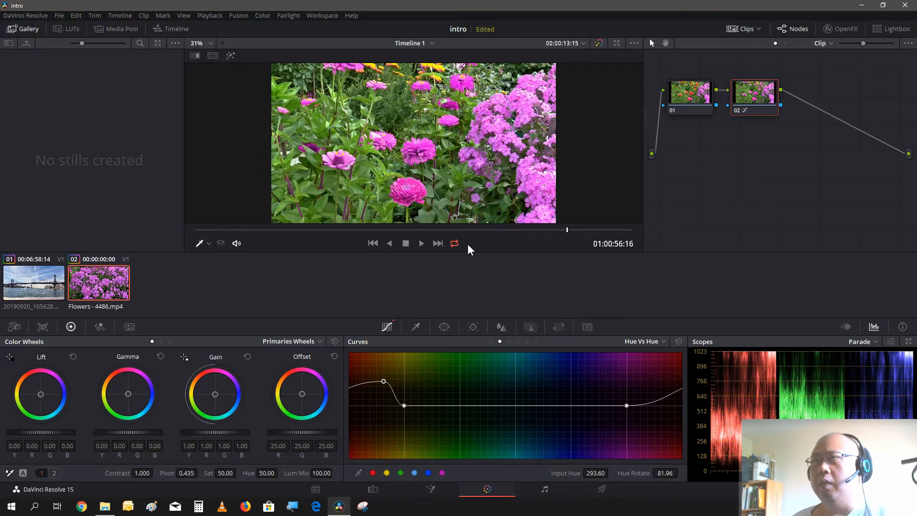
- Play back the pink-flower grade, stop, and add a serial node after node 02 of the Flowers clip
{"action": "left_click", "coordinate": [424, 242]}
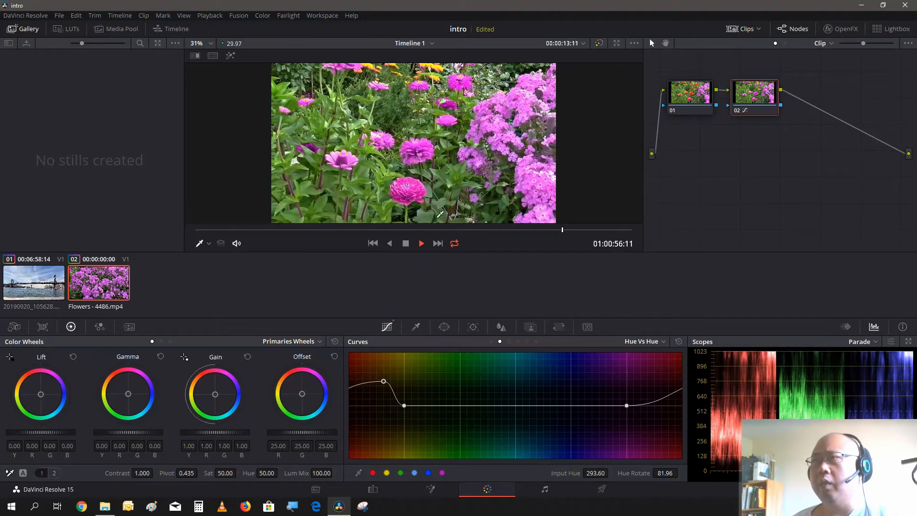
{"action": "left_click", "coordinate": [404, 243]}
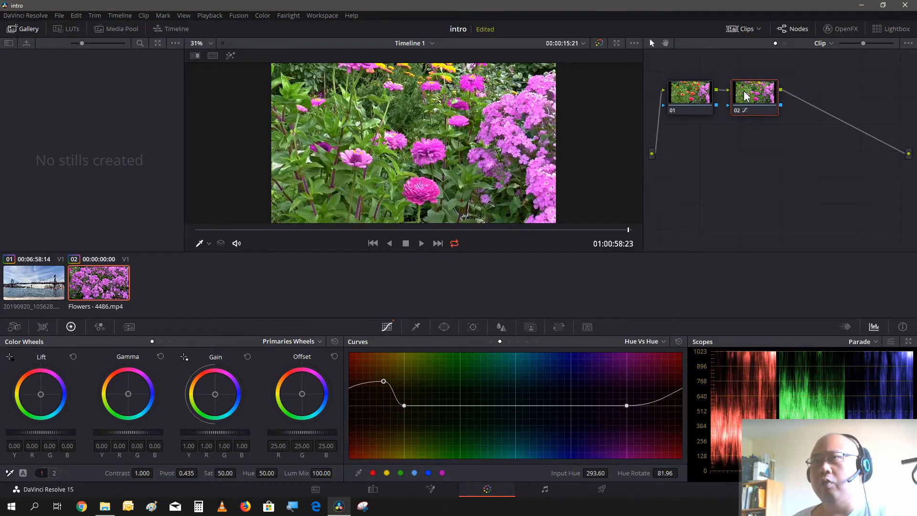
{"action": "right_click", "coordinate": [760, 97]}
{"action": "mouse_move", "coordinate": [762, 122]}
{"action": "mouse_move", "coordinate": [791, 142]}
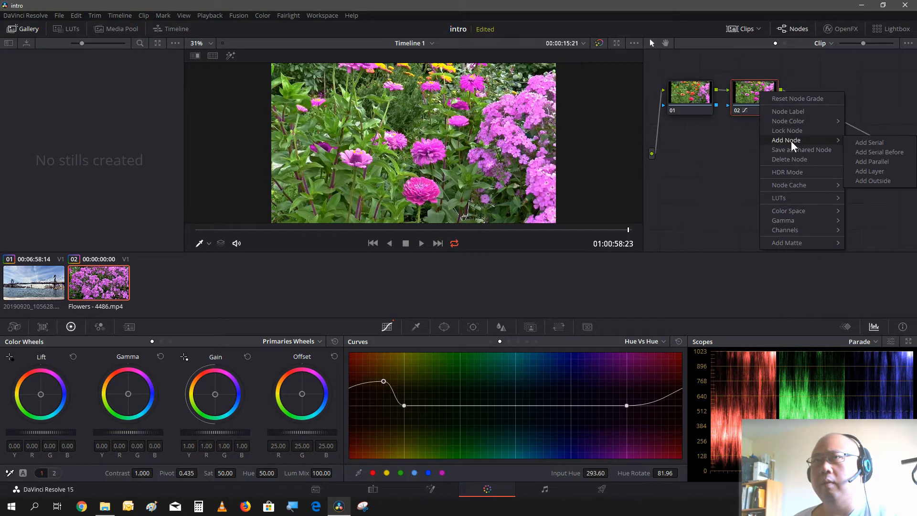
{"action": "left_click", "coordinate": [883, 142]}
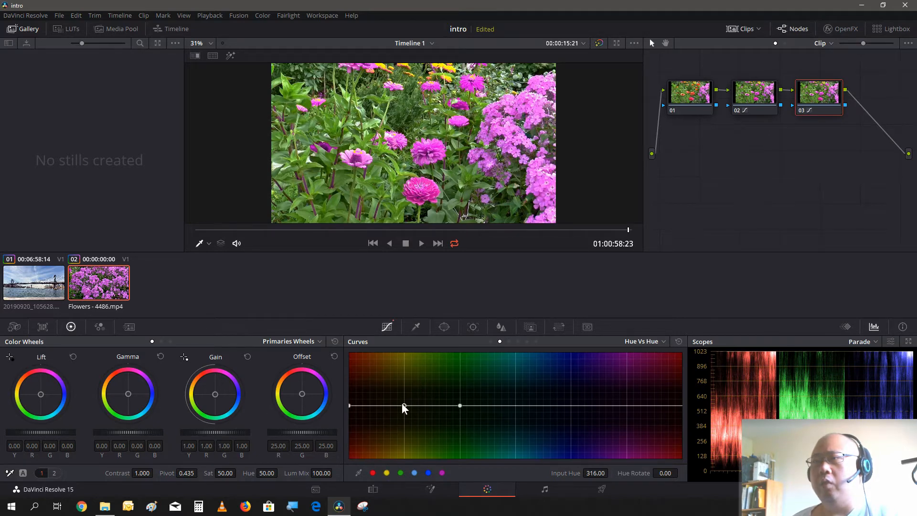
- Shift the foliage's yellow range on node 03 with Hue Vs Hue, rotating about 132 at input hue 290.51, and preview it
{"action": "left_click_drag", "start_coordinate": [402, 403], "coordinate": [381, 366]}
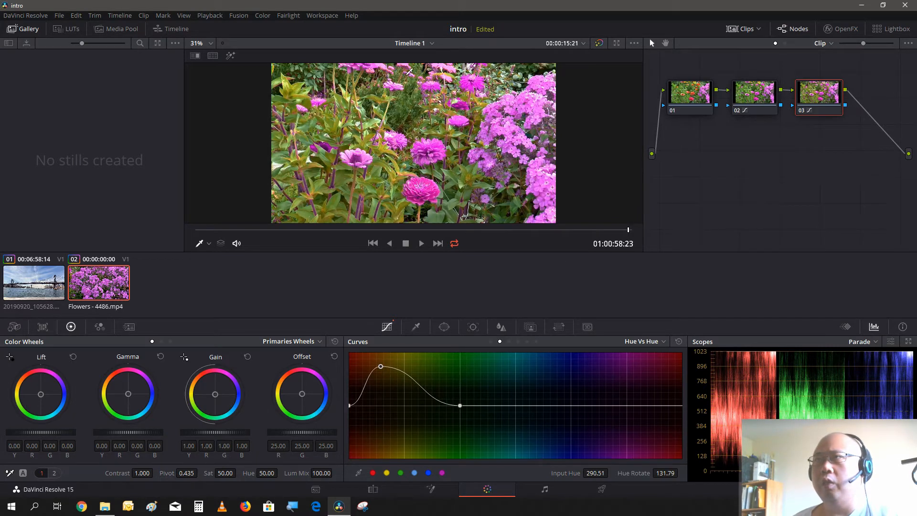
{"action": "left_click", "coordinate": [421, 242]}
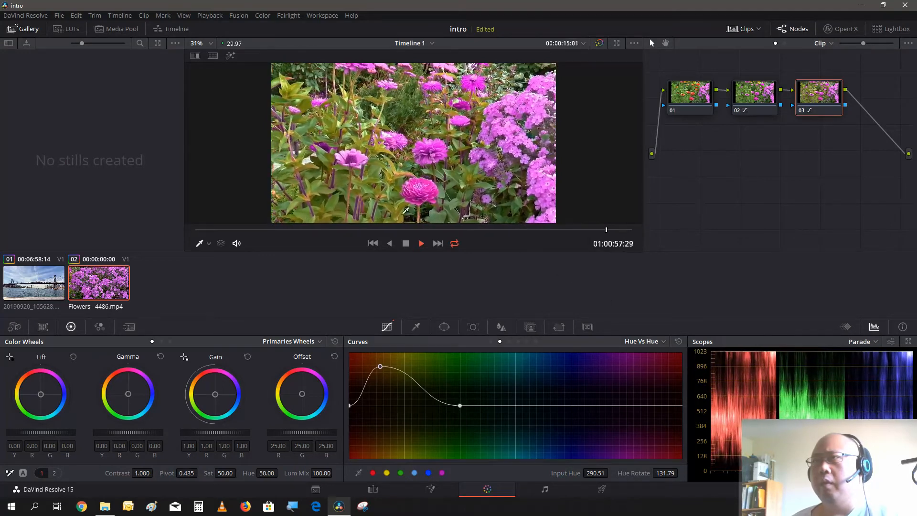
{"action": "left_click", "coordinate": [407, 242]}
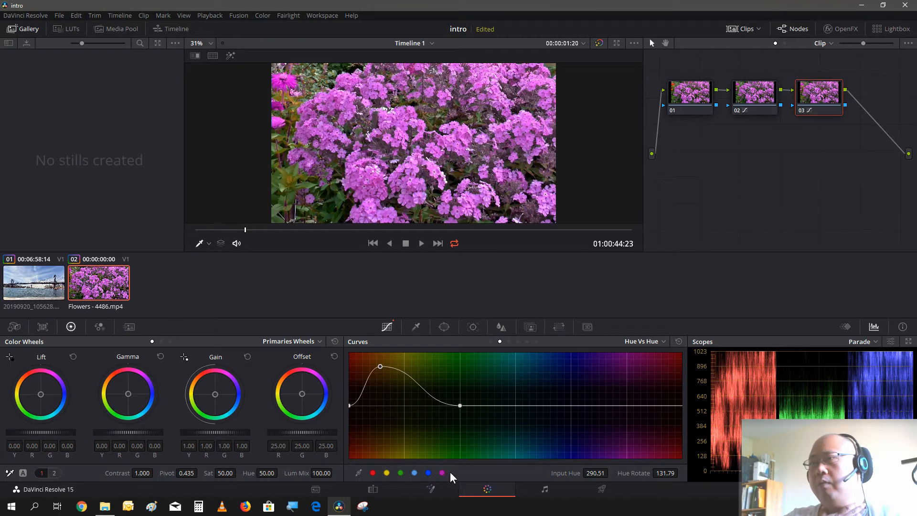
- Return to editing, place video.mp4 on Video 1 after the Flowers clip, and delete only its audio part
{"action": "left_click", "coordinate": [374, 493]}
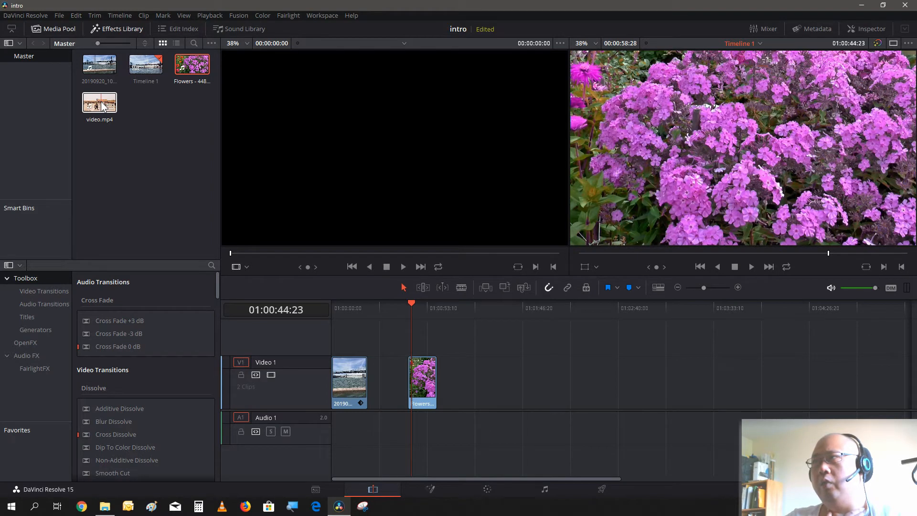
{"action": "left_click_drag", "start_coordinate": [102, 106], "coordinate": [483, 366]}
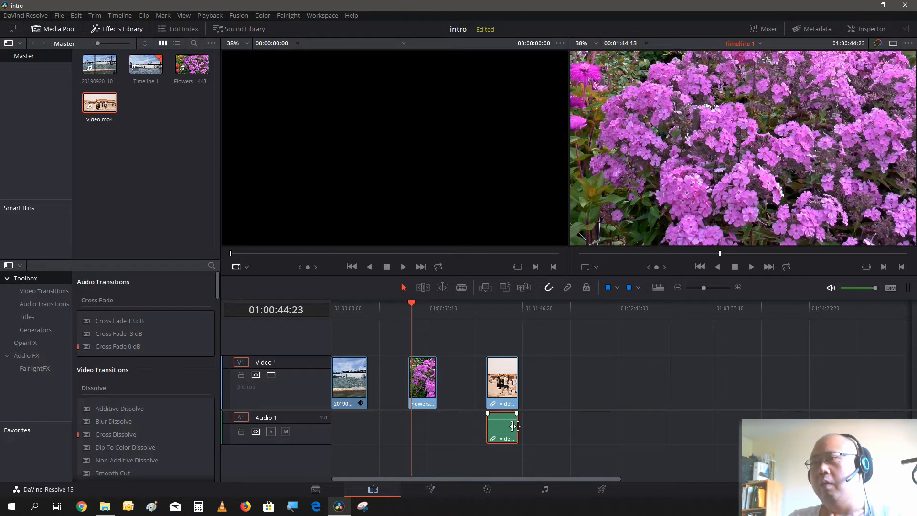
{"action": "right_click", "coordinate": [499, 426]}
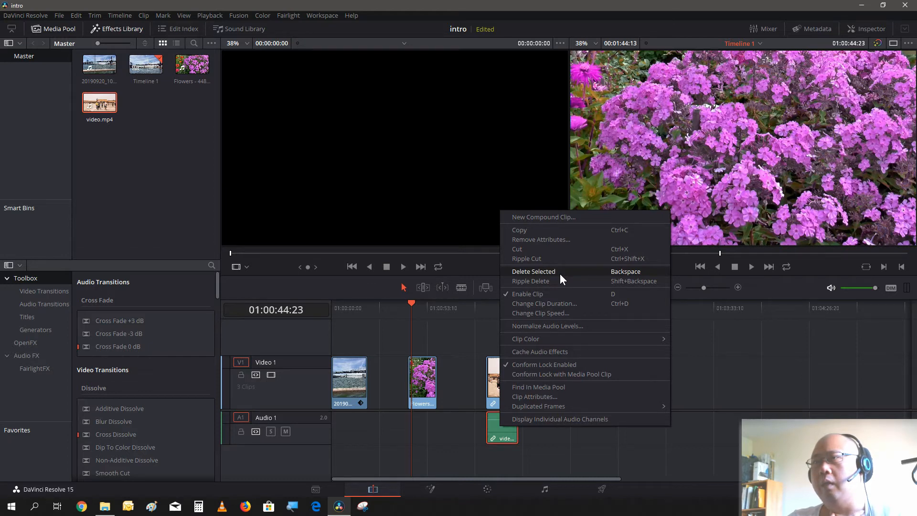
{"action": "left_click", "coordinate": [533, 271]}
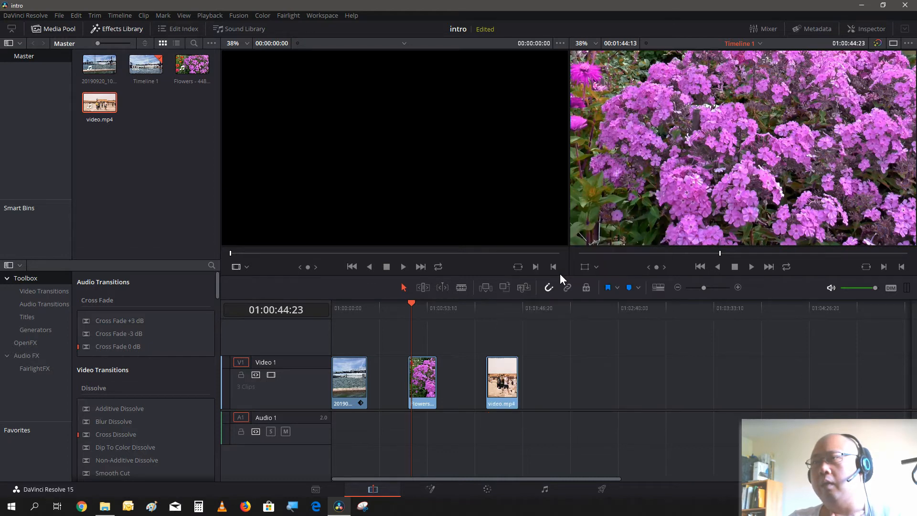
- Preview video.mp4 forward and in reverse, and park the playhead within the clip at 01:01:35:06
{"action": "left_click", "coordinate": [502, 374]}
{"action": "left_click", "coordinate": [497, 308]}
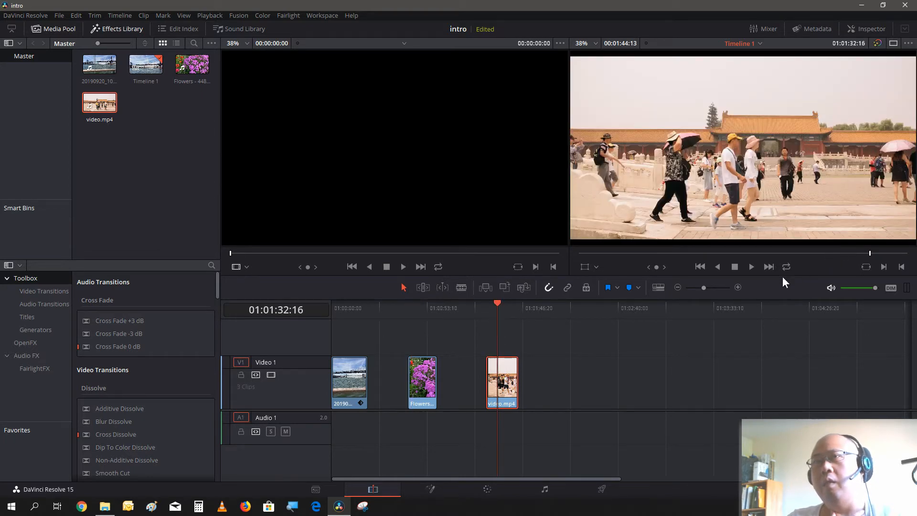
{"action": "left_click", "coordinate": [751, 265]}
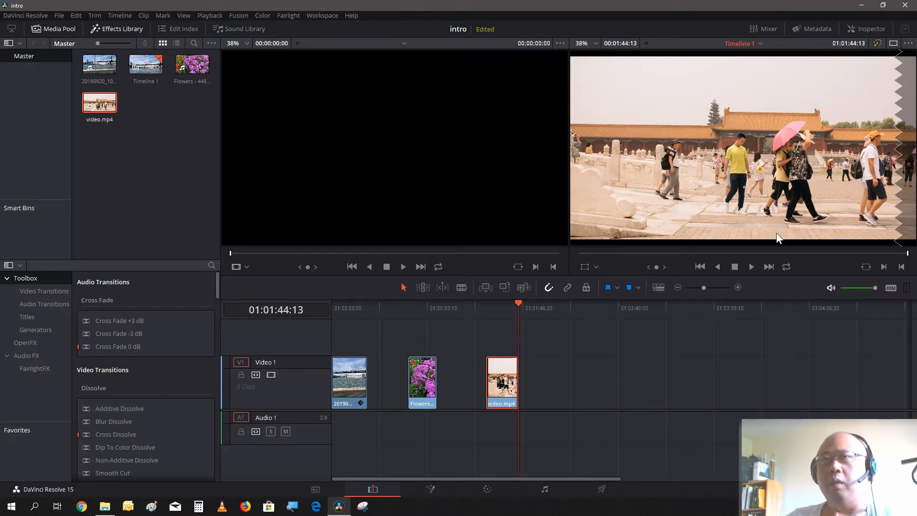
{"action": "left_click", "coordinate": [721, 268]}
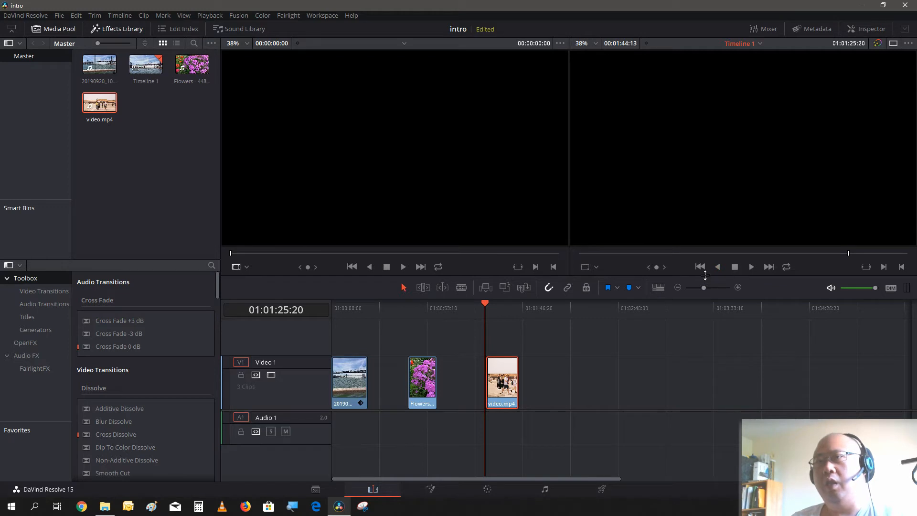
{"action": "left_click", "coordinate": [502, 306]}
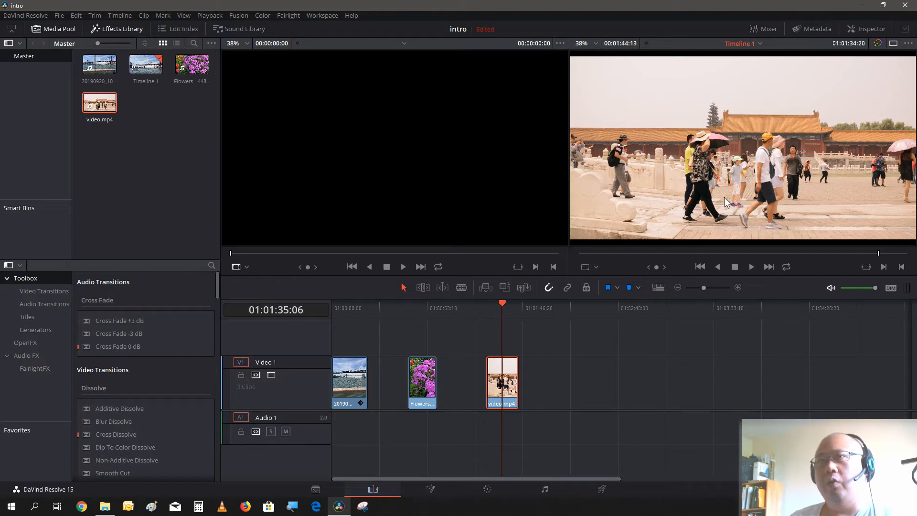
- In color grading, play video.mp4 backward to the frame at 01:01:30:03 and bring up the Window tools
{"action": "left_click", "coordinate": [482, 491]}
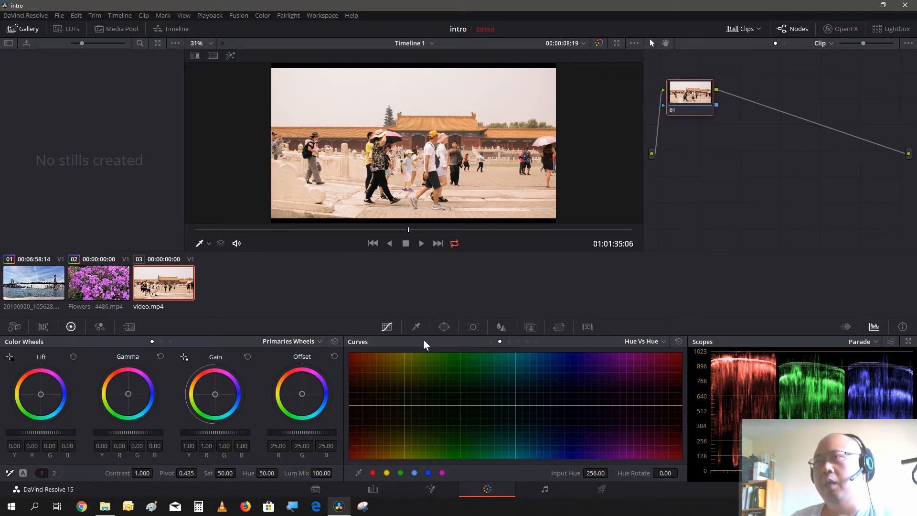
{"action": "left_click", "coordinate": [389, 243]}
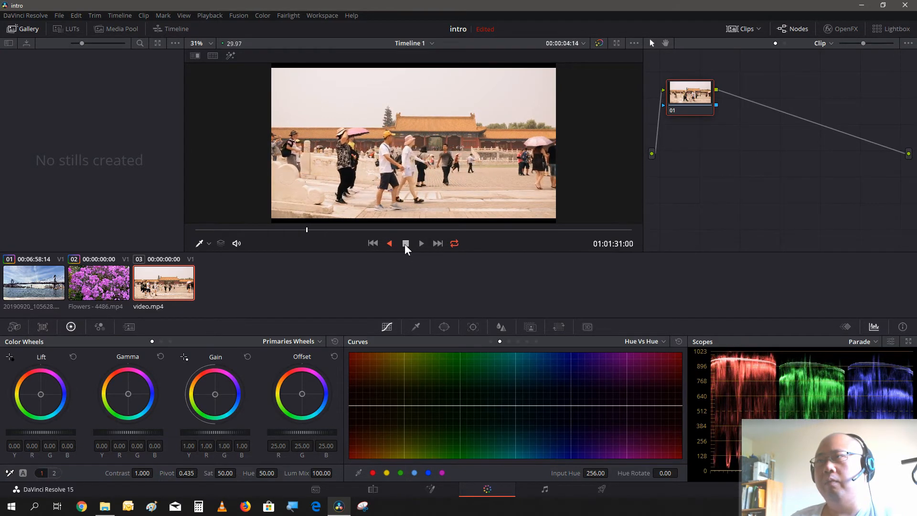
{"action": "left_click", "coordinate": [405, 244]}
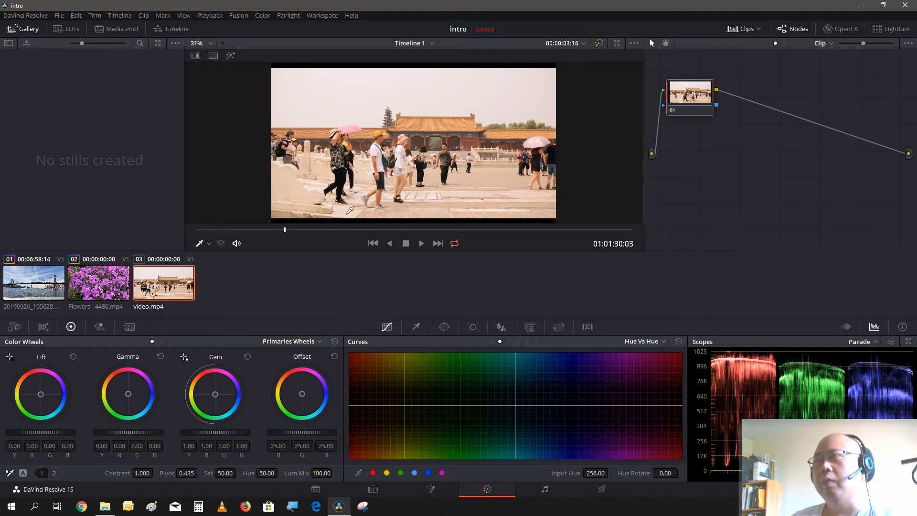
{"action": "left_click", "coordinate": [441, 329]}
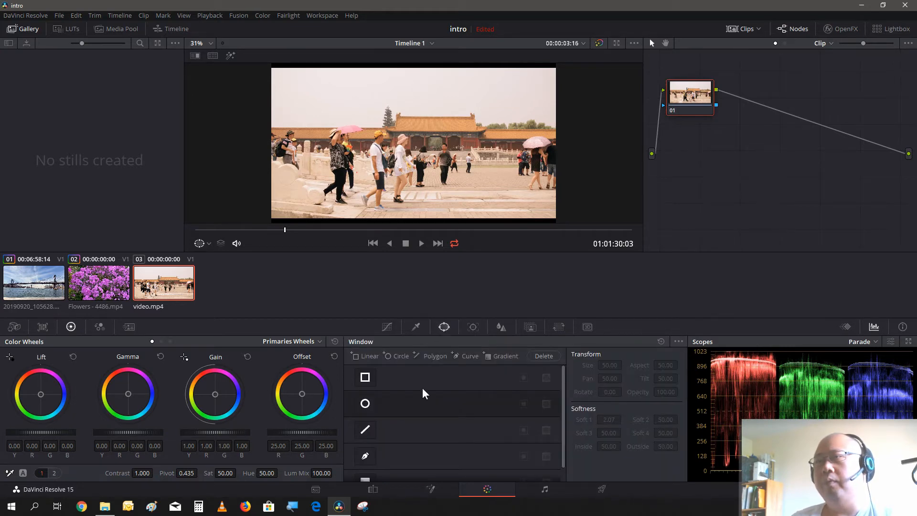
{"action": "left_click", "coordinate": [362, 404]}
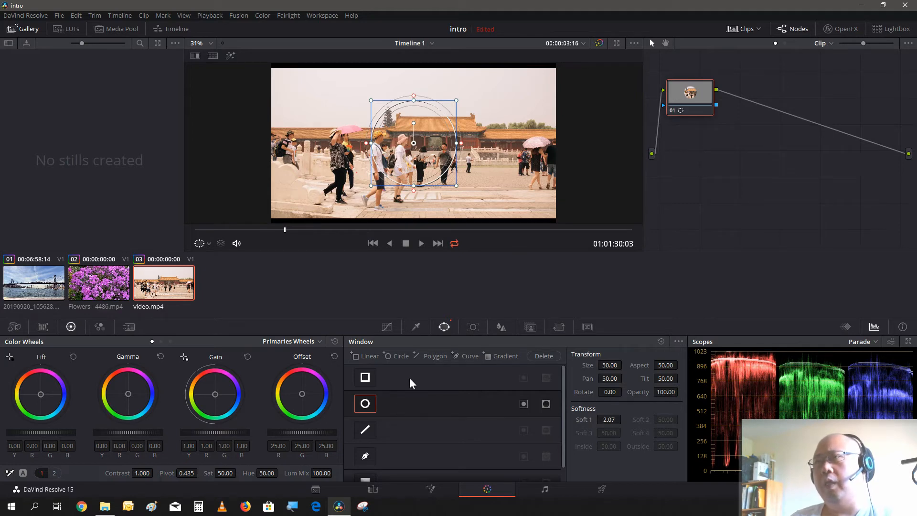
{"action": "left_click", "coordinate": [81, 13]}
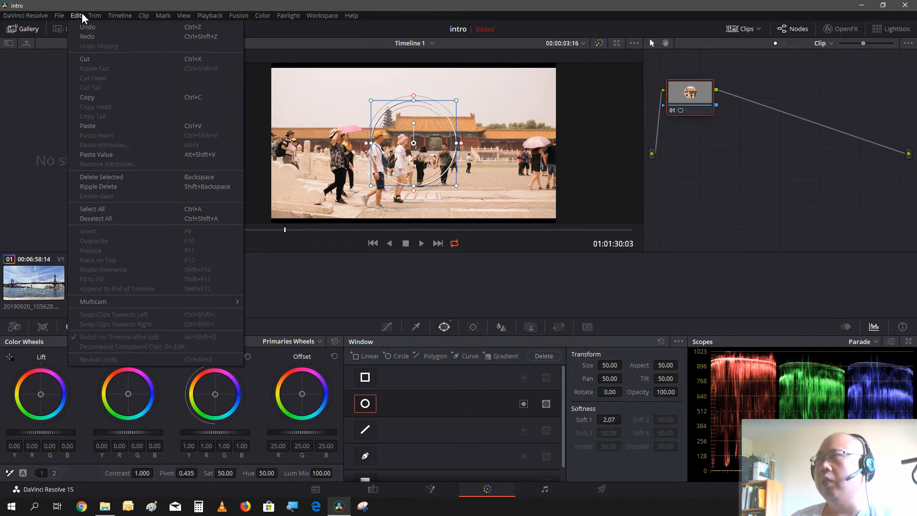
{"action": "left_click", "coordinate": [80, 26]}
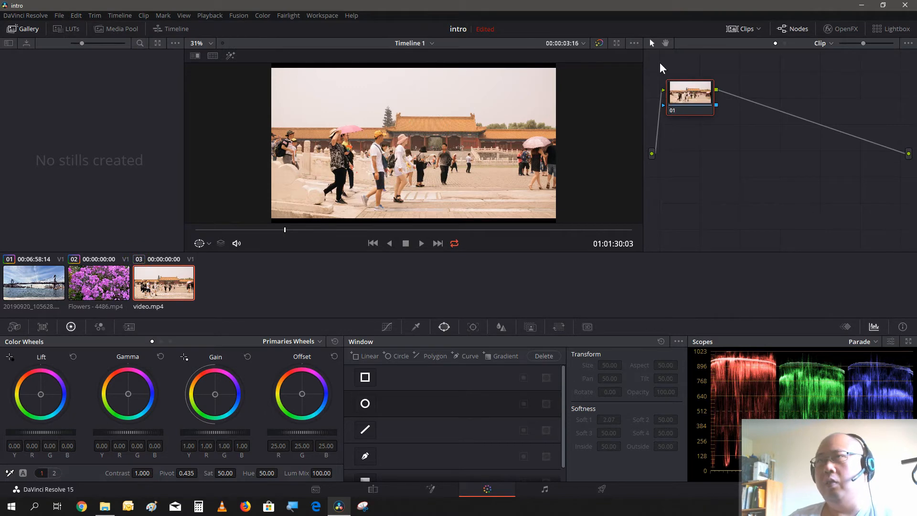
- Add a serial node after node 01 of the video.mp4 clip
{"action": "right_click", "coordinate": [697, 94]}
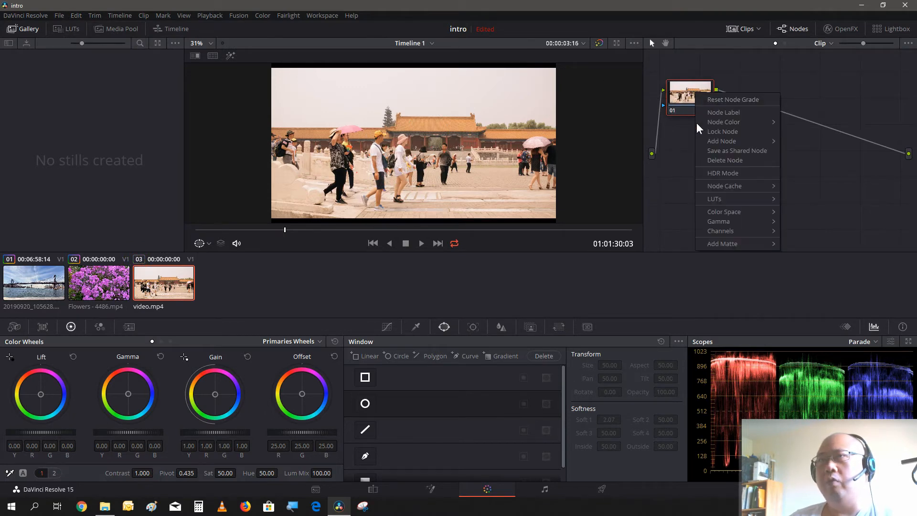
{"action": "mouse_move", "coordinate": [706, 142]}
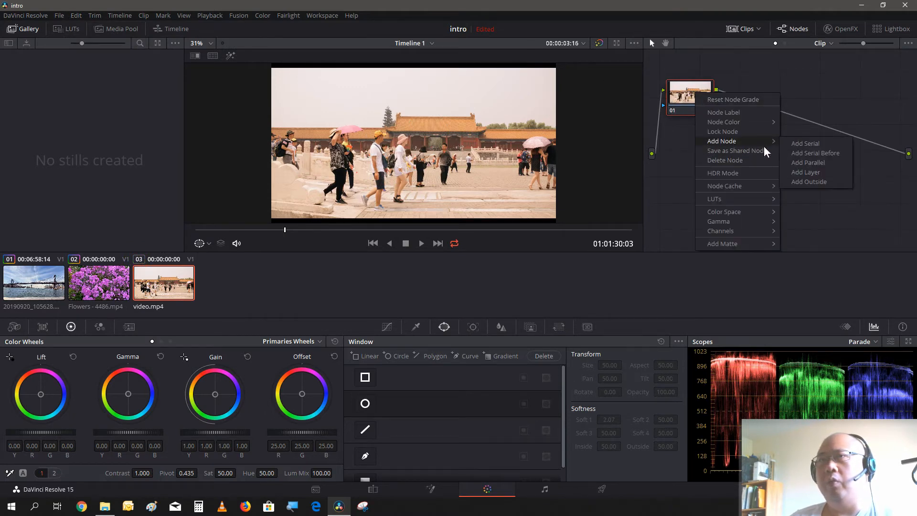
{"action": "left_click", "coordinate": [815, 144]}
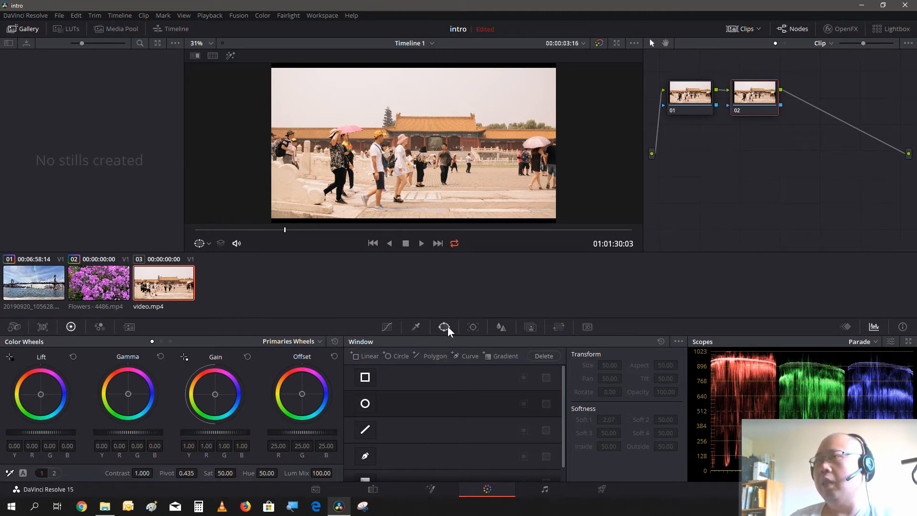
- Fit a circle window on node 02 around the pink umbrella beside the walkers, about 31 in size, aspect 69, with softness 0
{"action": "left_click", "coordinate": [365, 404]}
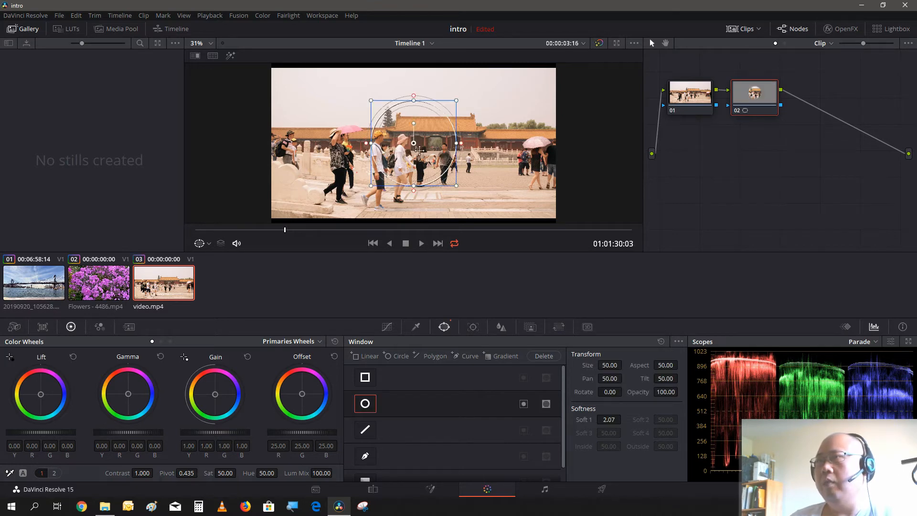
{"action": "left_click_drag", "start_coordinate": [413, 143], "coordinate": [346, 126]}
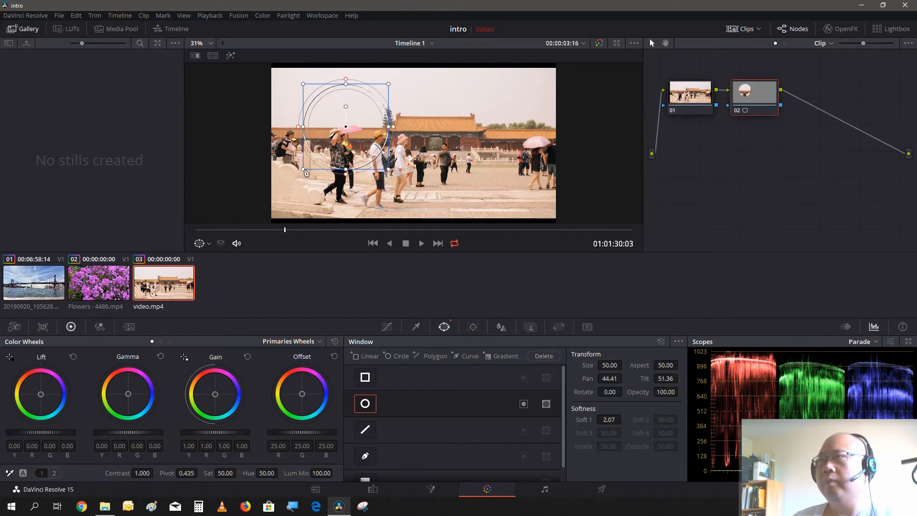
{"action": "left_click_drag", "start_coordinate": [304, 171], "coordinate": [310, 151]}
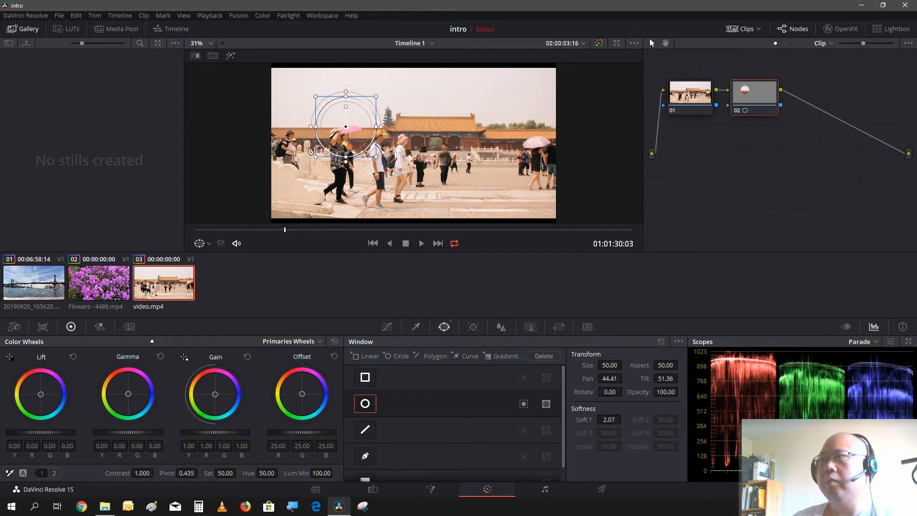
{"action": "left_click_drag", "start_coordinate": [381, 127], "coordinate": [373, 130]}
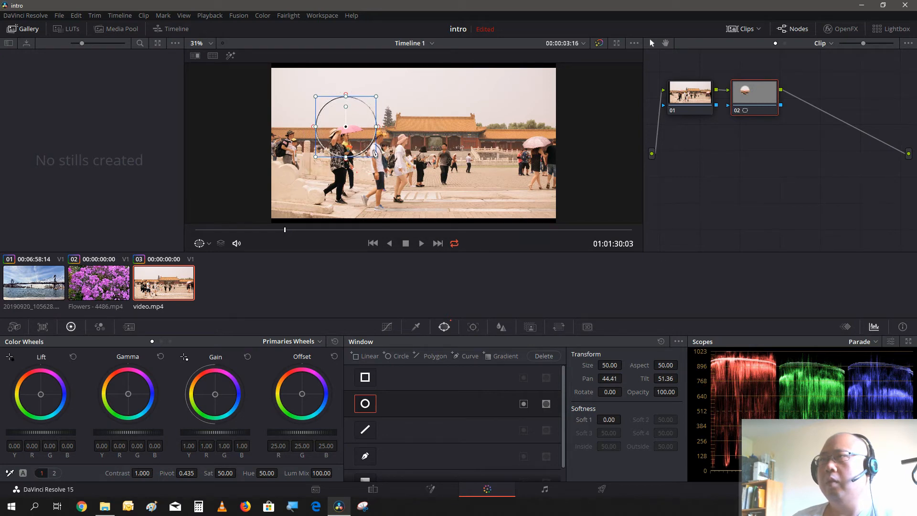
{"action": "left_click_drag", "start_coordinate": [347, 157], "coordinate": [347, 129]}
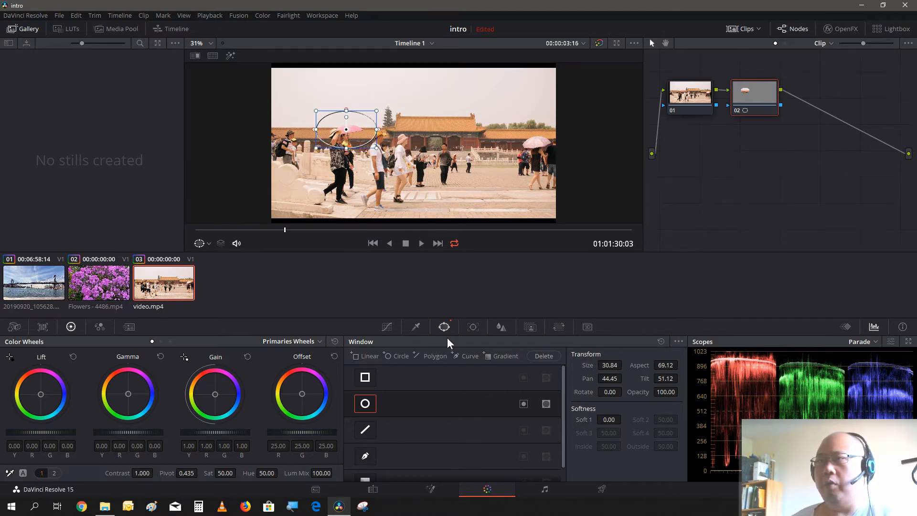
- Sample the pink umbrella's color with the HSL qualifier on node 02 and highlight the selection in the viewer
{"action": "left_click", "coordinate": [420, 328]}
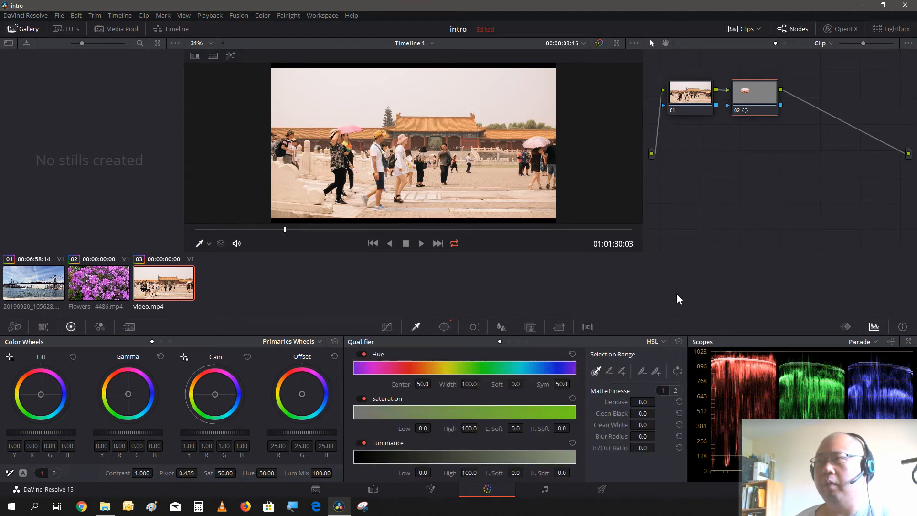
{"action": "left_click", "coordinate": [352, 127]}
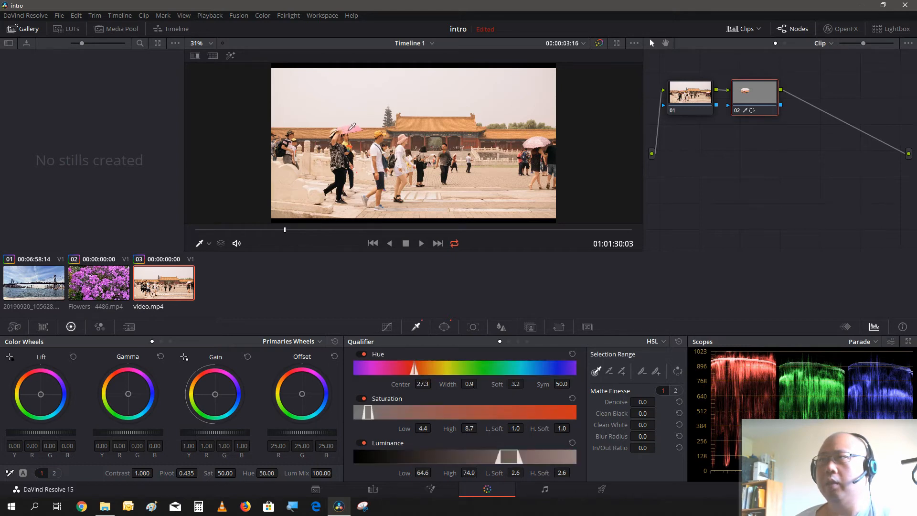
{"action": "left_click", "coordinate": [235, 56]}
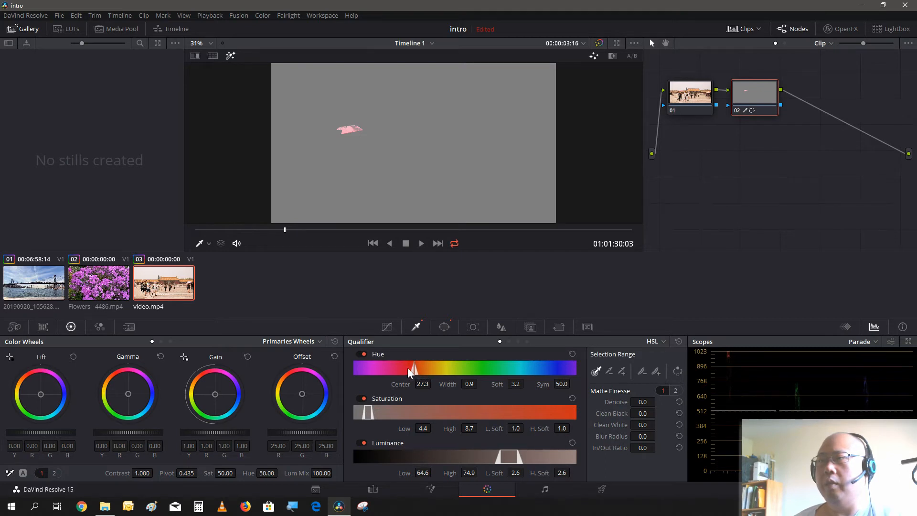
- Refine the umbrella key on node 02 with hue width 9.0 and in/out ratio 1.3, and turn off the viewer highlight
{"action": "left_click_drag", "start_coordinate": [413, 369], "coordinate": [404, 382]}
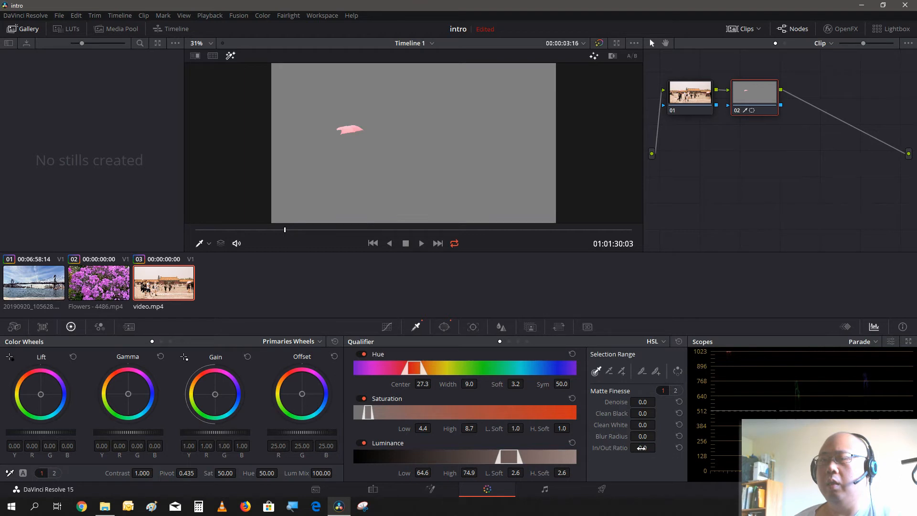
{"action": "left_click_drag", "start_coordinate": [658, 448], "coordinate": [660, 448]}
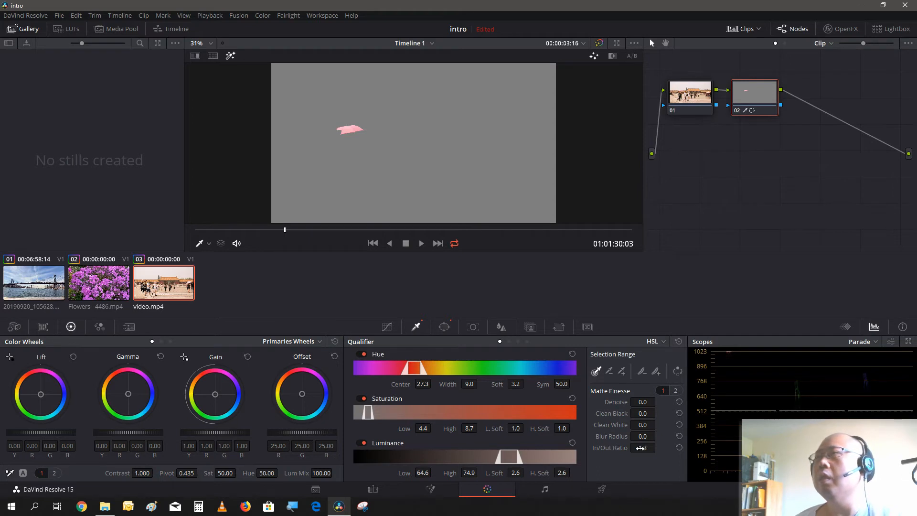
{"action": "left_click", "coordinate": [228, 55]}
{"action": "left_click", "coordinate": [227, 55]}
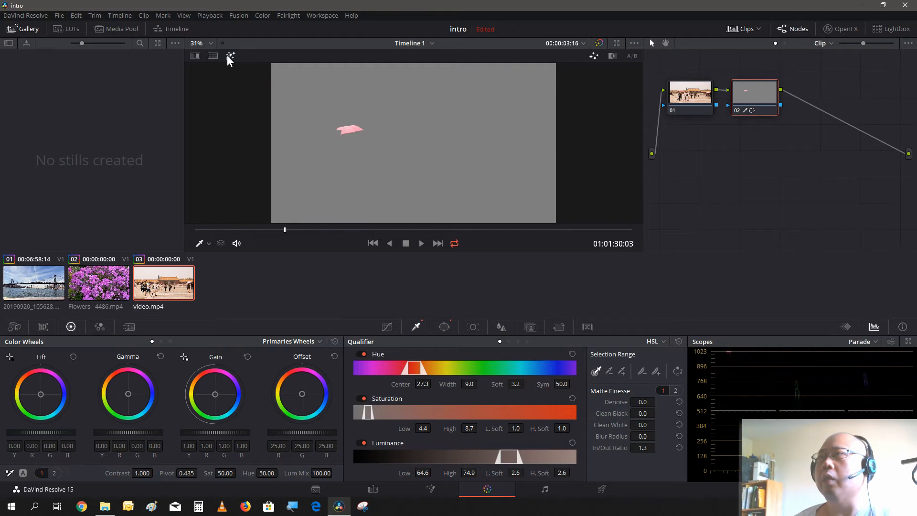
{"action": "left_click", "coordinate": [229, 55]}
{"action": "left_click", "coordinate": [230, 55]}
{"action": "left_click", "coordinate": [230, 56]}
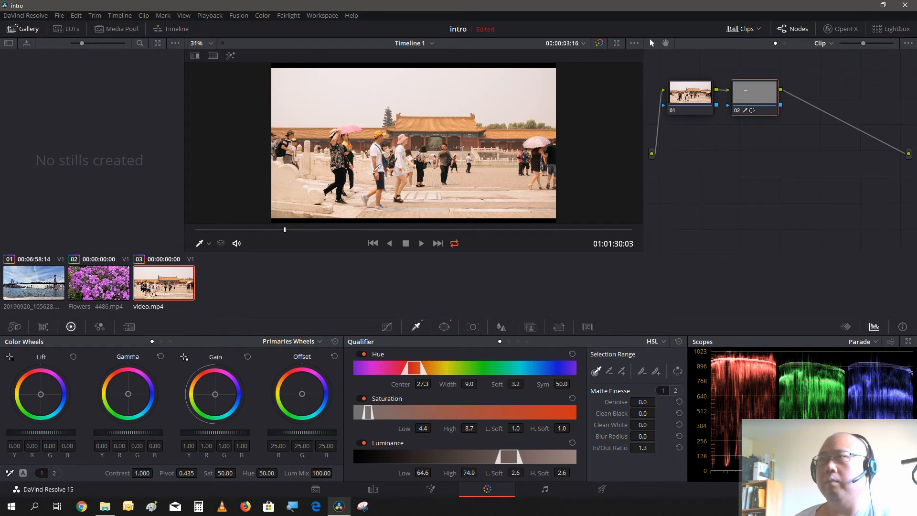
- Limit the window tracking analysis on node 02 to Pan, disabling Tilt, Zoom, Rotate and 3D
{"action": "left_click", "coordinate": [444, 326]}
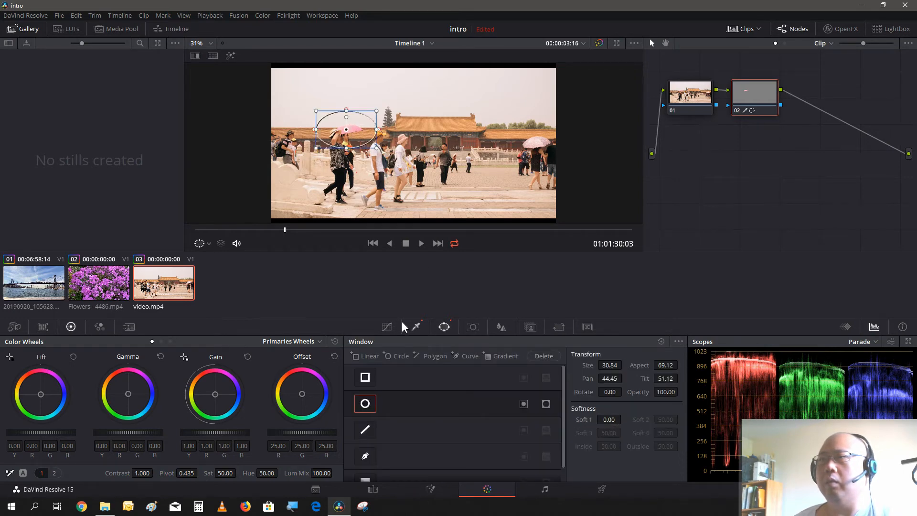
{"action": "left_click", "coordinate": [473, 327]}
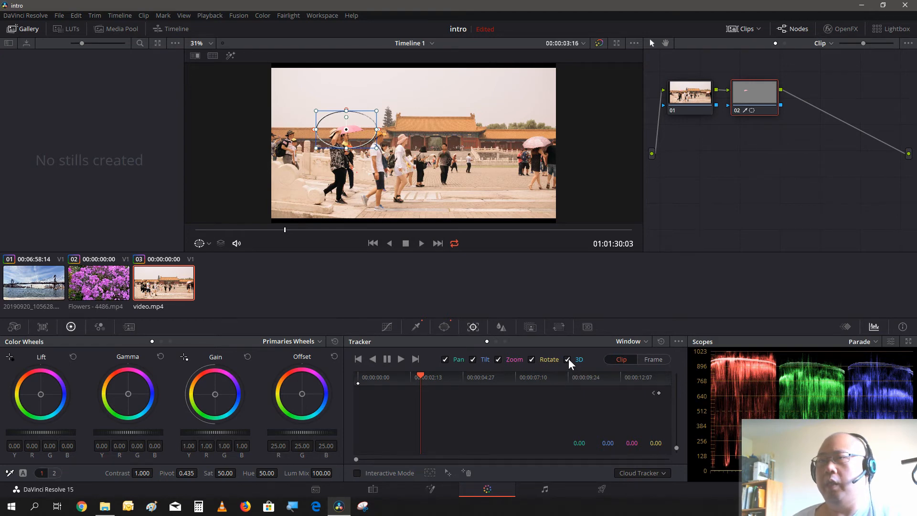
{"action": "left_click", "coordinate": [531, 359]}
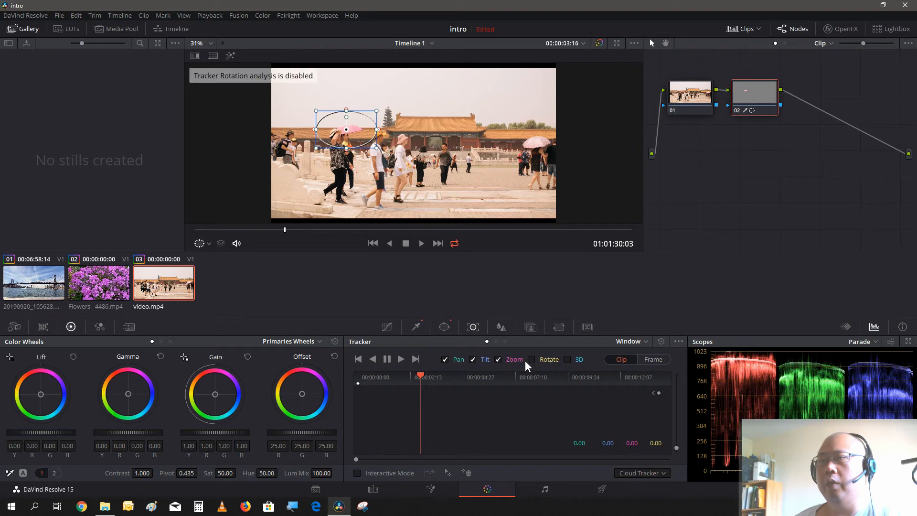
{"action": "left_click", "coordinate": [498, 359]}
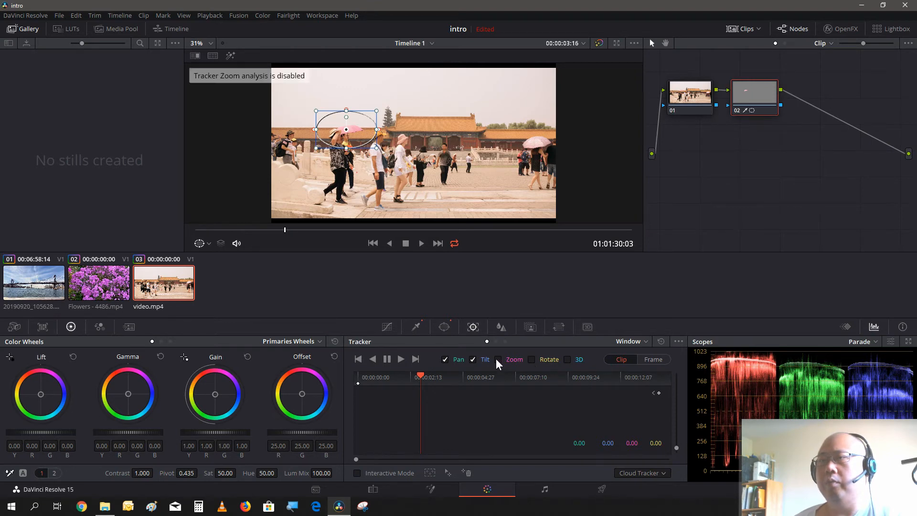
{"action": "left_click", "coordinate": [473, 359]}
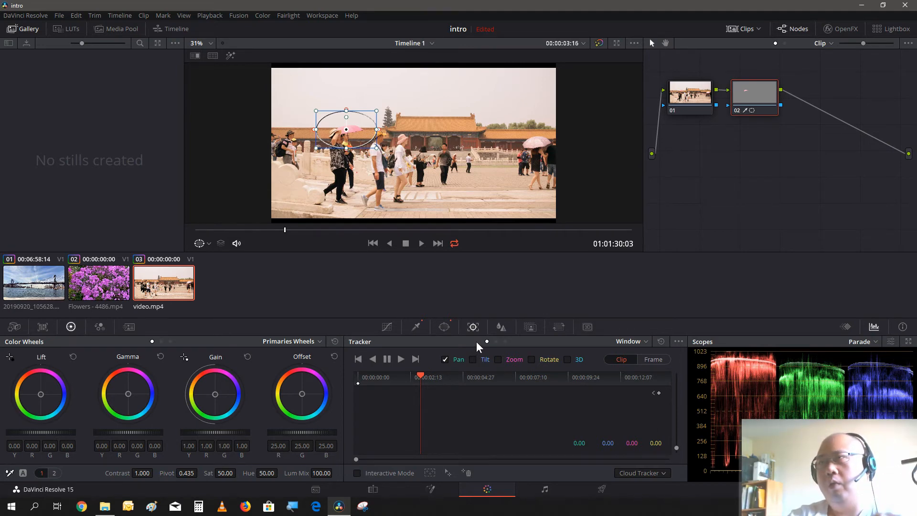
- Switch to the Point Tracker, add a tracking point and track the umbrella window forward to the end of the clip
{"action": "left_click", "coordinate": [647, 475]}
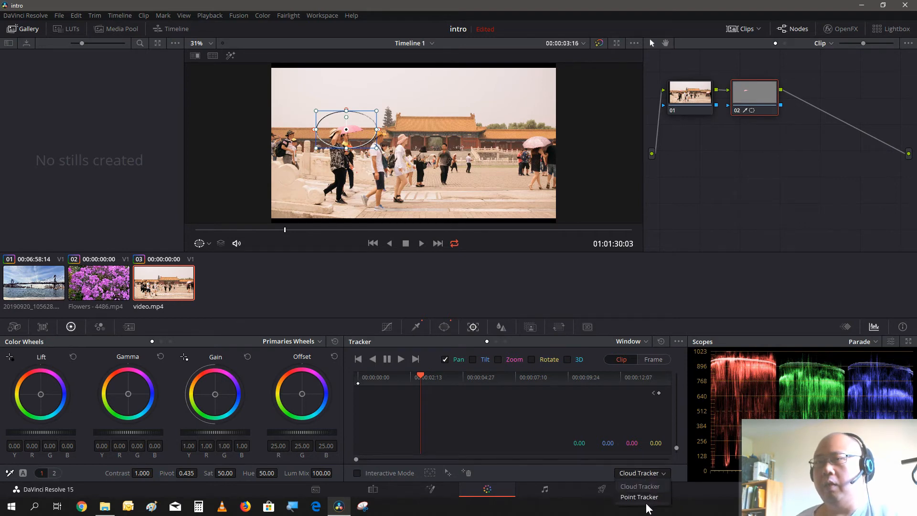
{"action": "left_click", "coordinate": [640, 497]}
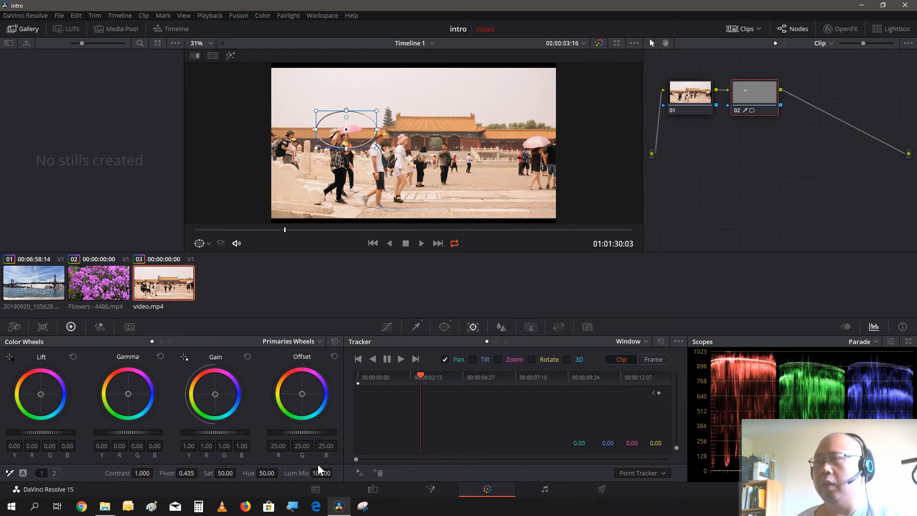
{"action": "left_click", "coordinate": [361, 472]}
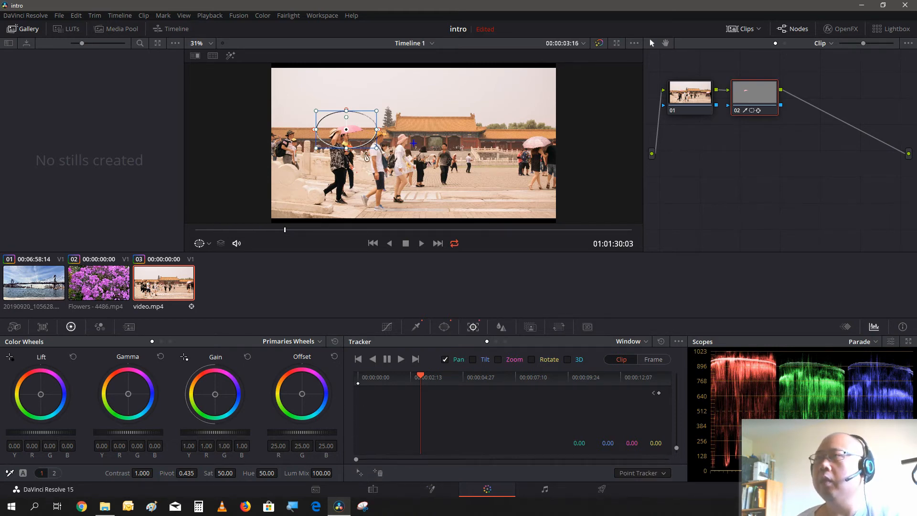
{"action": "left_click", "coordinate": [346, 129]}
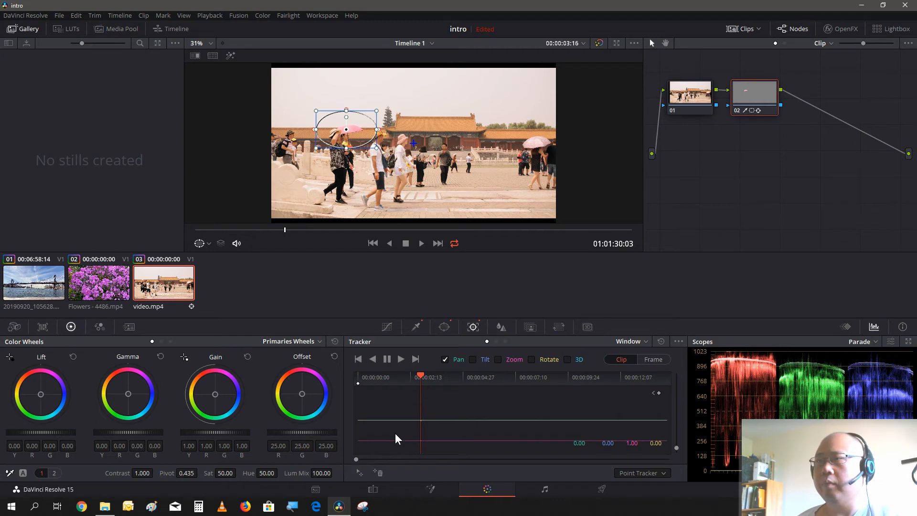
{"action": "left_click", "coordinate": [402, 359]}
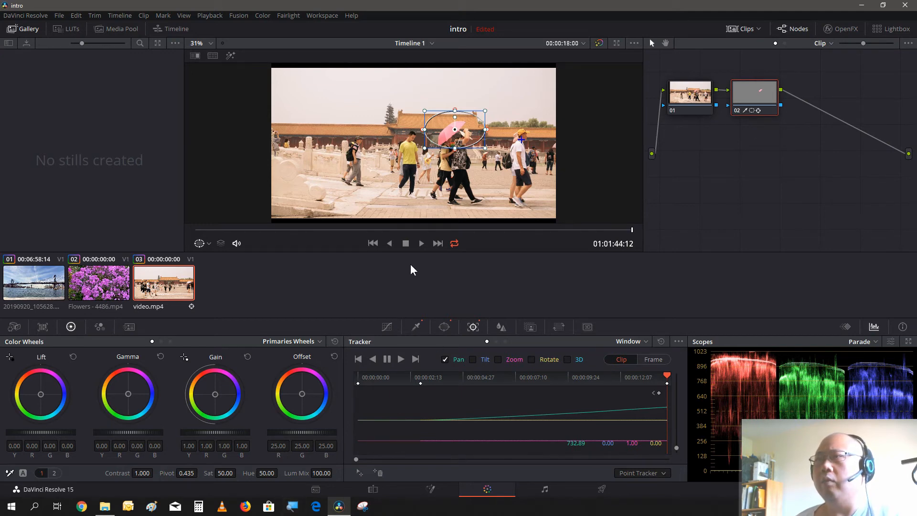
- Play the tracked clip backward and forward to check the window's motion, stopping at 01:01:29:21
{"action": "left_click", "coordinate": [388, 243]}
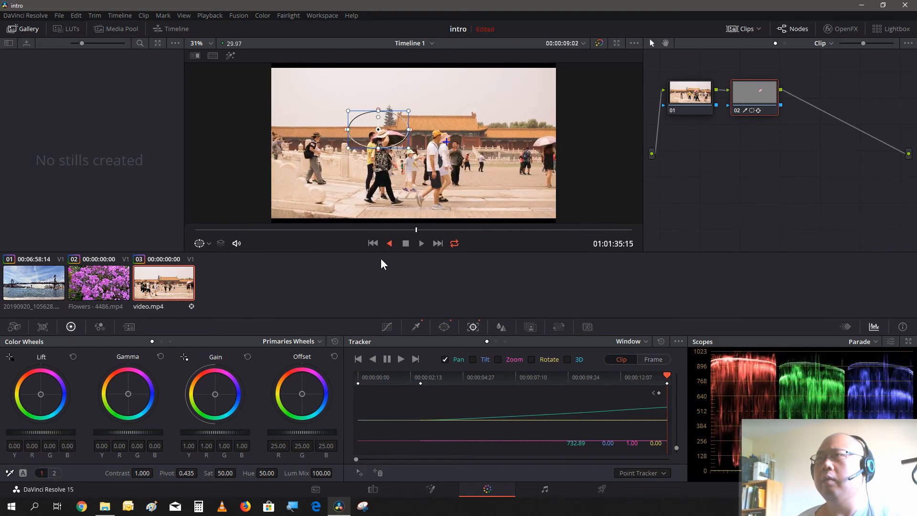
{"action": "left_click", "coordinate": [408, 246]}
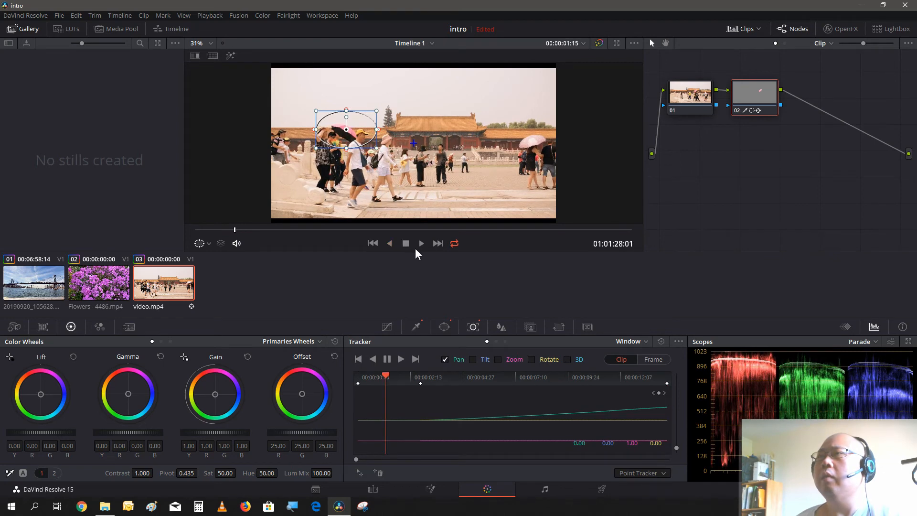
{"action": "left_click", "coordinate": [421, 244]}
{"action": "left_click", "coordinate": [402, 246]}
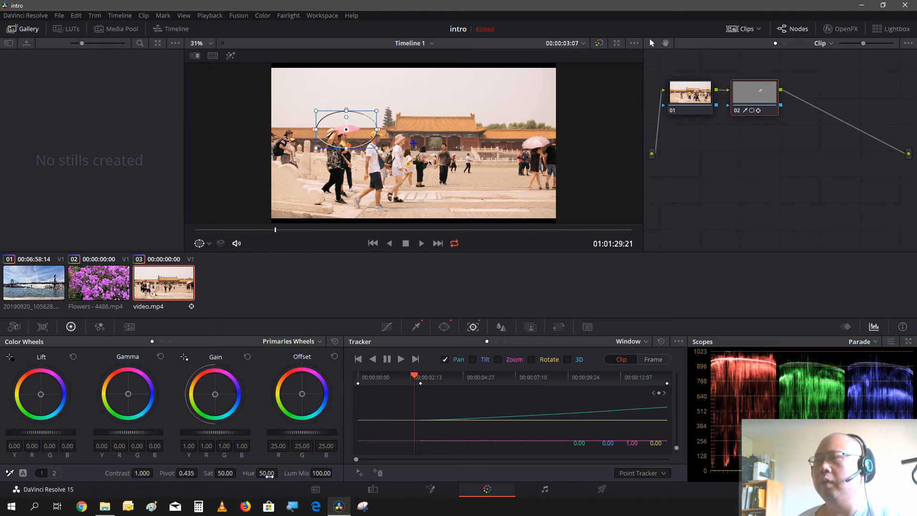
- Set the hue of node 02 to 76.80 and play the clip forward to 01:01:43:16 to check the umbrella's color
{"action": "mouse_move", "coordinate": [281, 472]}
{"action": "left_mouse_down"}
{"action": "mouse_move", "coordinate": [294, 472]}
{"action": "mouse_move", "coordinate": [280, 472]}
{"action": "left_mouse_up"}
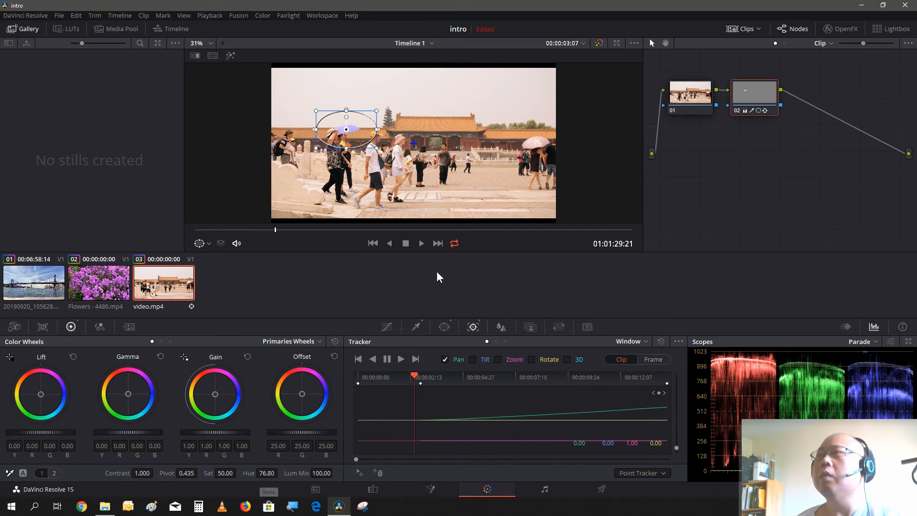
{"action": "left_click", "coordinate": [420, 243]}
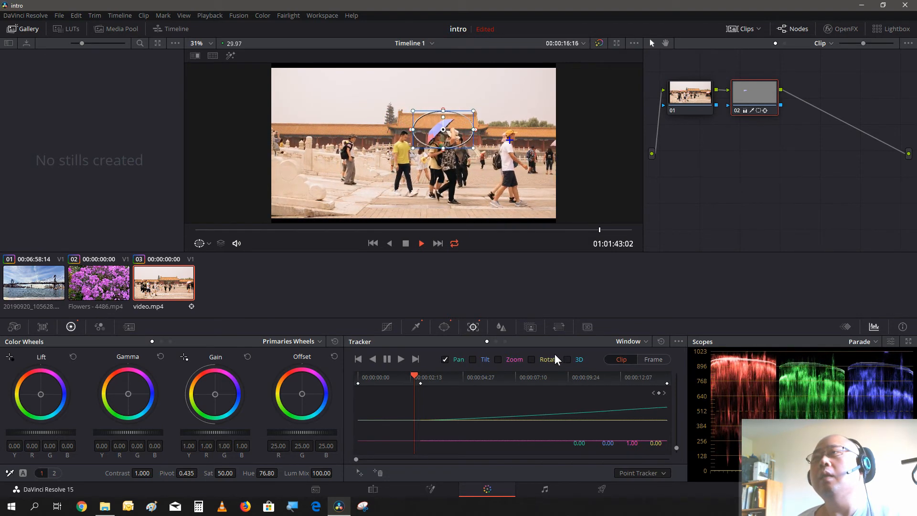
{"action": "left_click", "coordinate": [406, 243]}
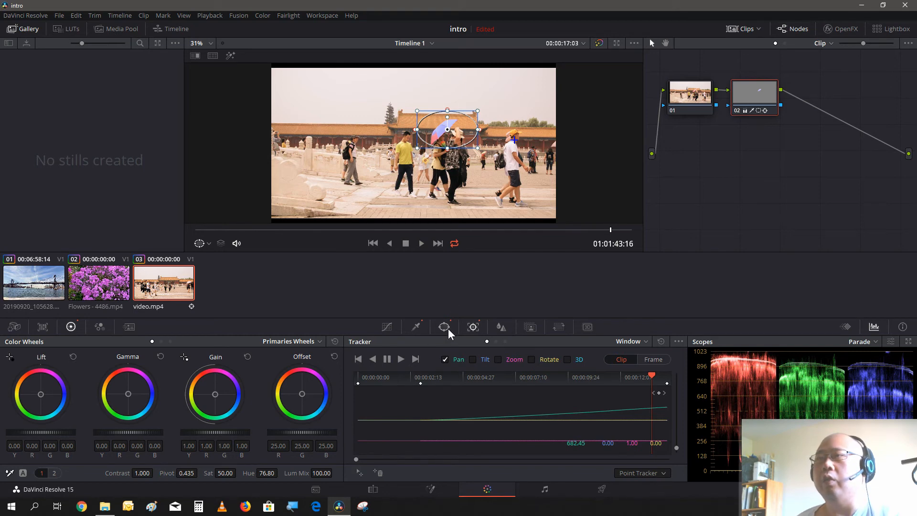
- Add the umbrella's remaining pink area to the node 02 qualifier selection and play the clip to check the result
{"action": "left_click", "coordinate": [416, 327]}
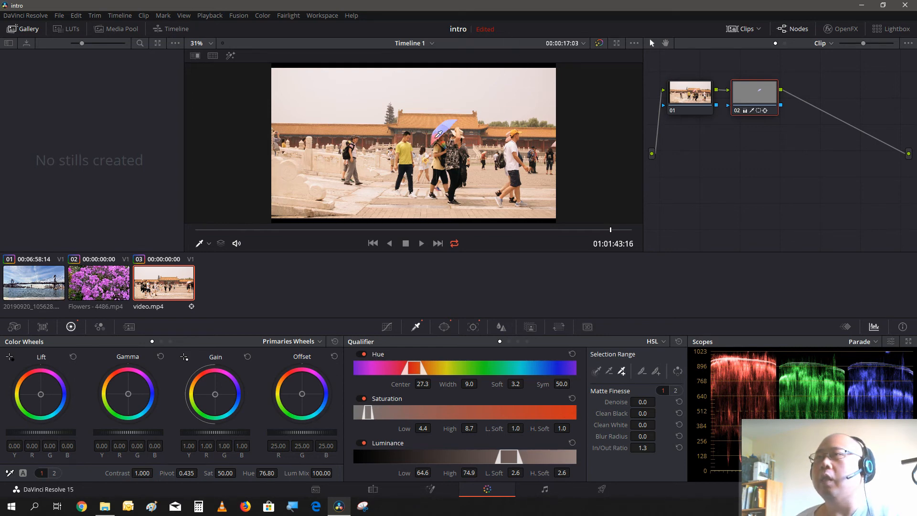
{"action": "left_click", "coordinate": [439, 135]}
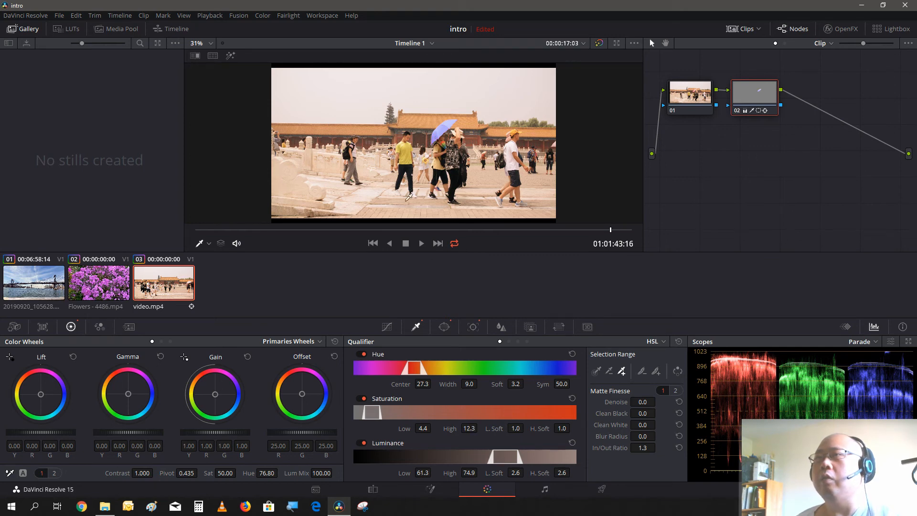
{"action": "left_click", "coordinate": [420, 248]}
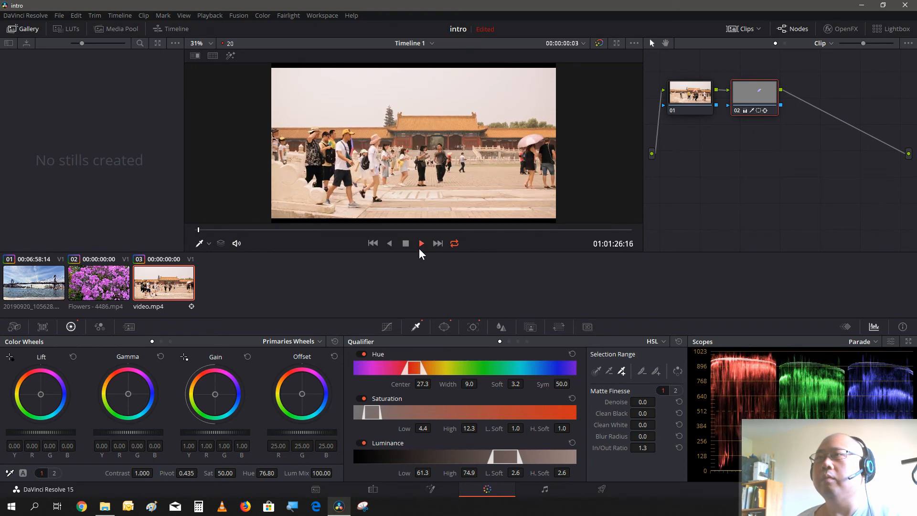